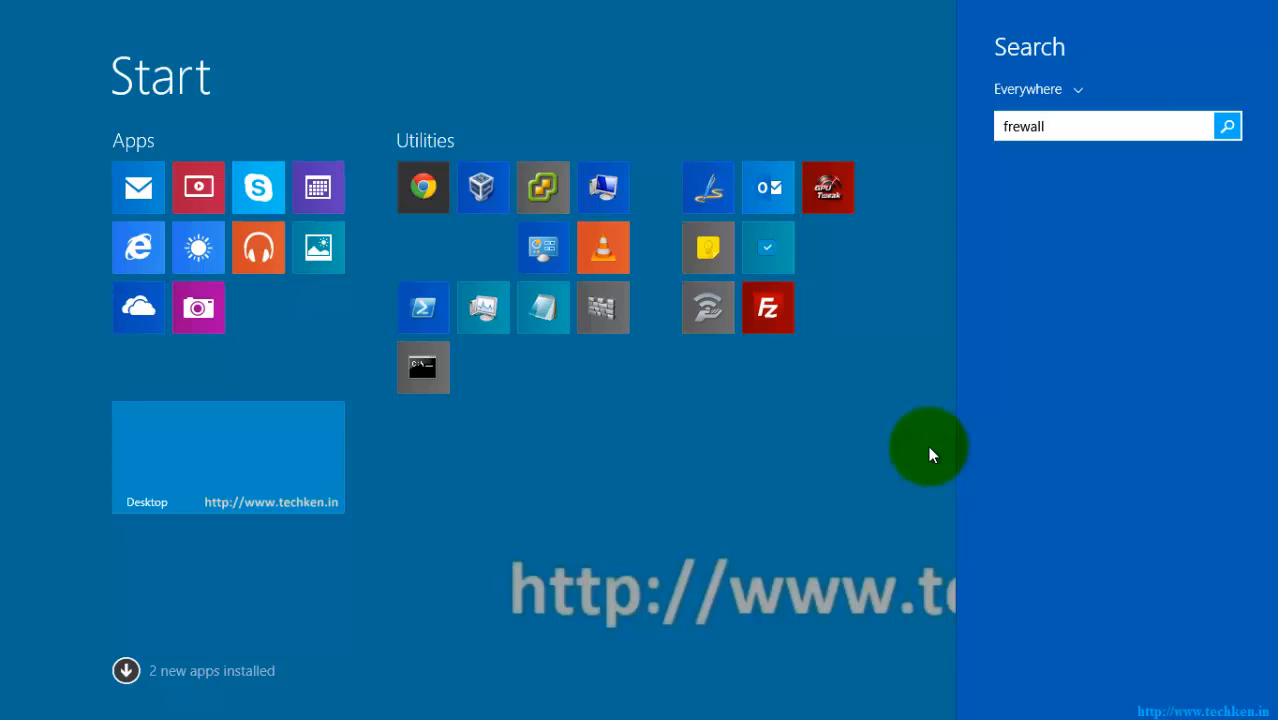
Search for "firewall", open Windows Firewall with Advanced Security, and maximize its window
{"action": "key", "text": "BackSpace"}
{"action": "key", "text": "BackSpace"}
{"action": "key", "text": "BackSpace"}
{"action": "key", "text": "BackSpace"}
{"action": "key", "text": "BackSpace"}
{"action": "key", "text": "BackSpace"}
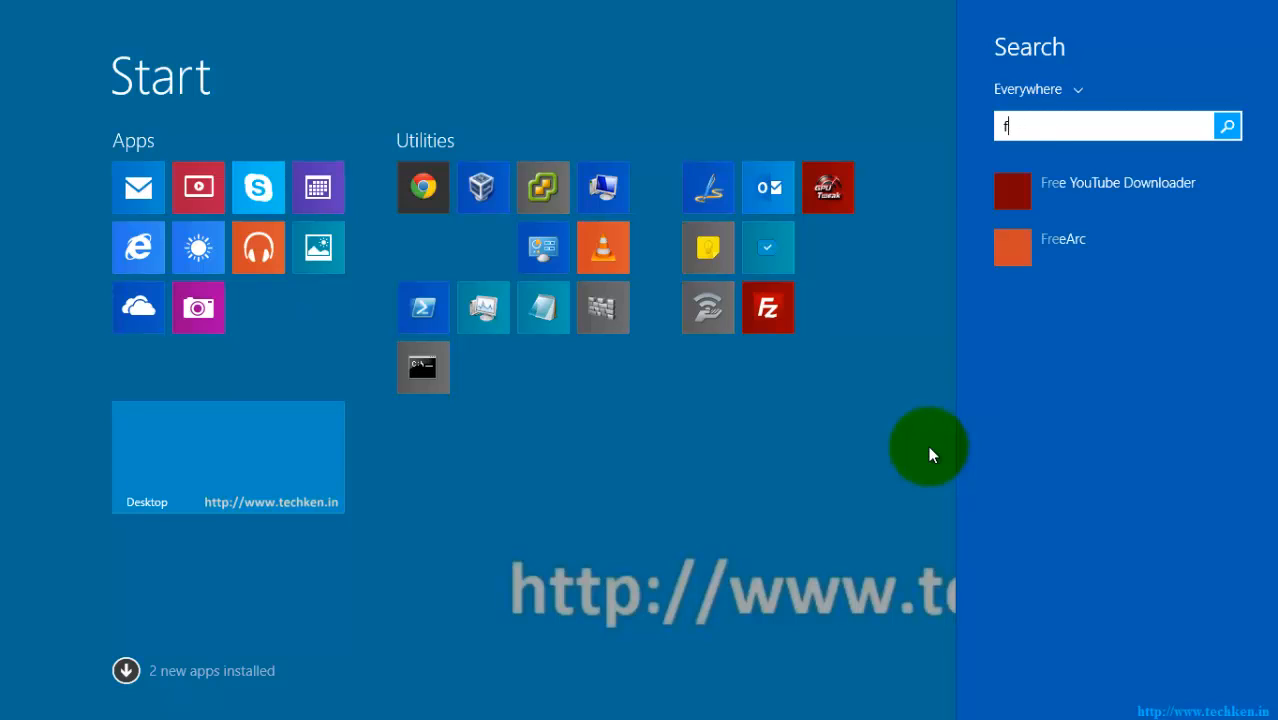
{"action": "type", "text": "irewall with Advanced Security"}
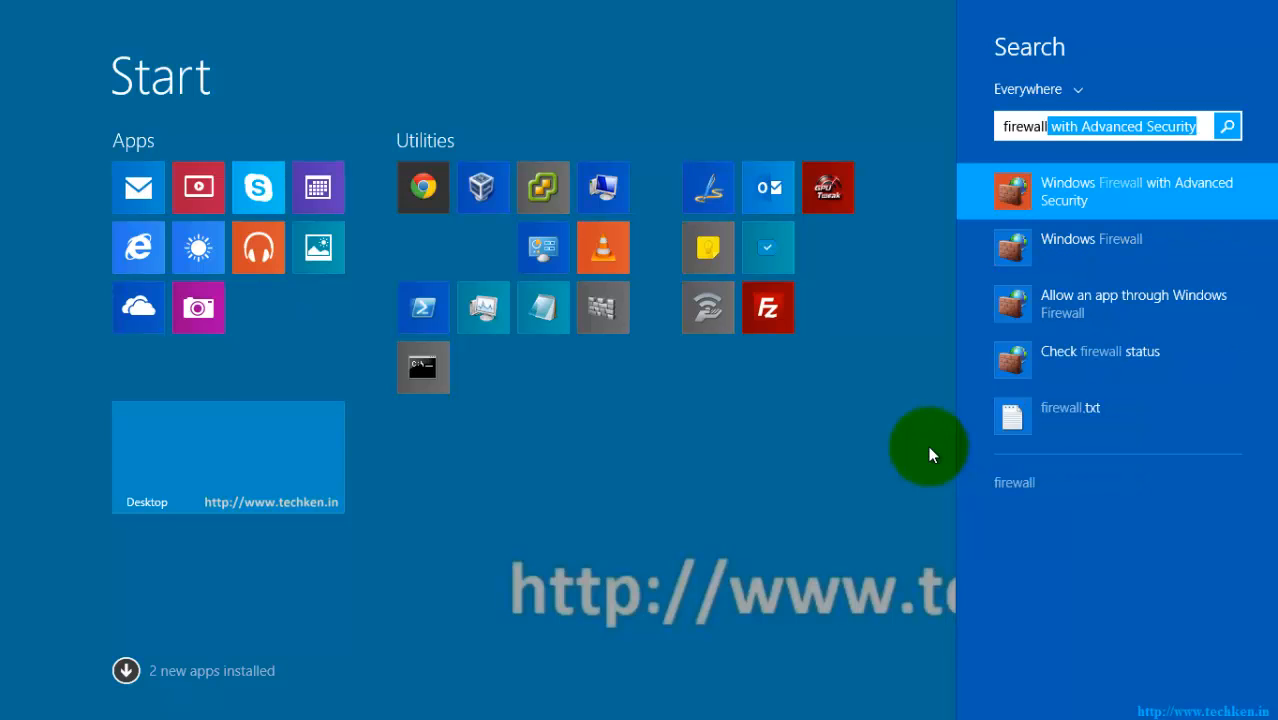
{"action": "key", "text": "Return"}
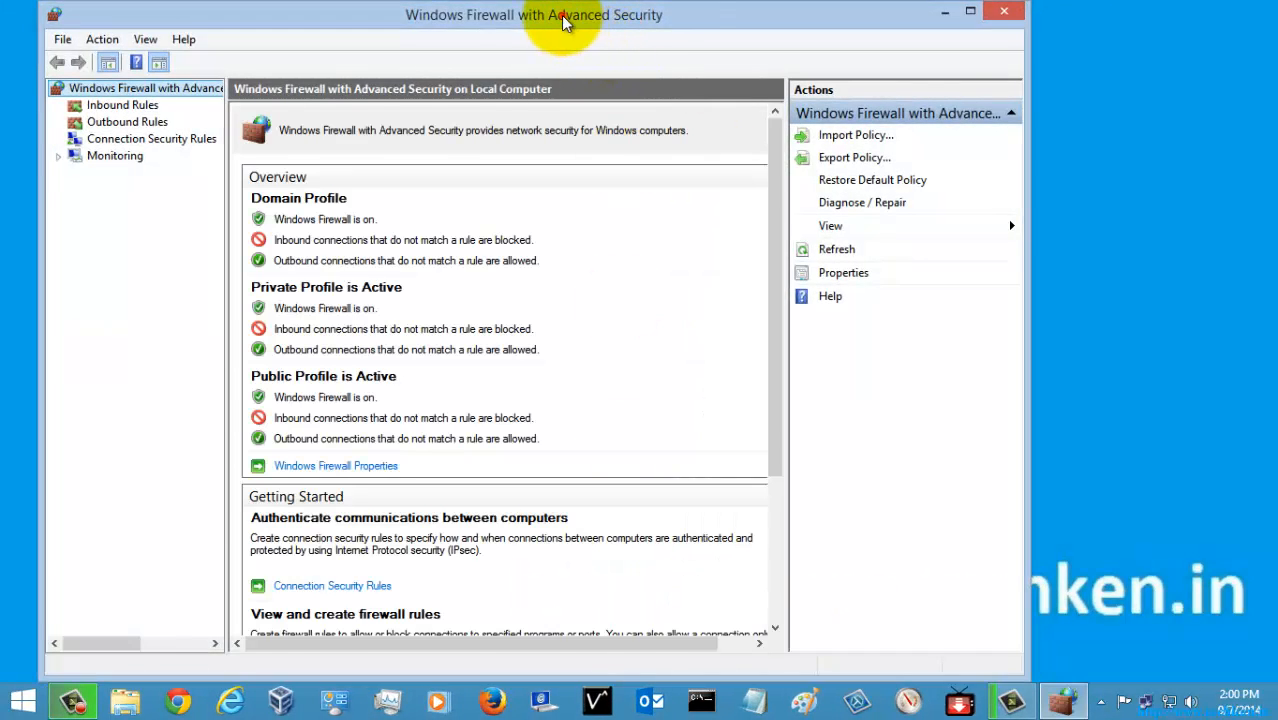
{"action": "double_click", "coordinate": [563, 17]}
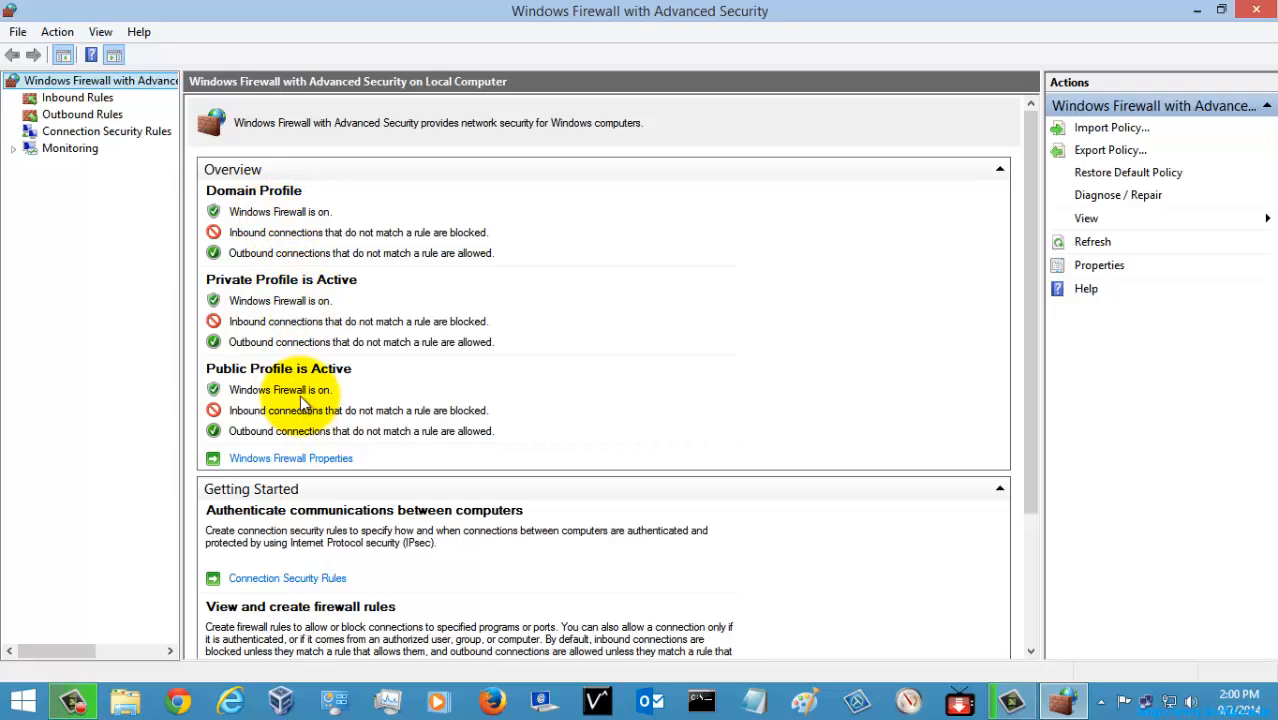
Examine the inbound, outbound and connection security rules and the Monitoring branch, including Firewall and the Main Mode and Quick Mode security associations
{"action": "left_click", "coordinate": [77, 97]}
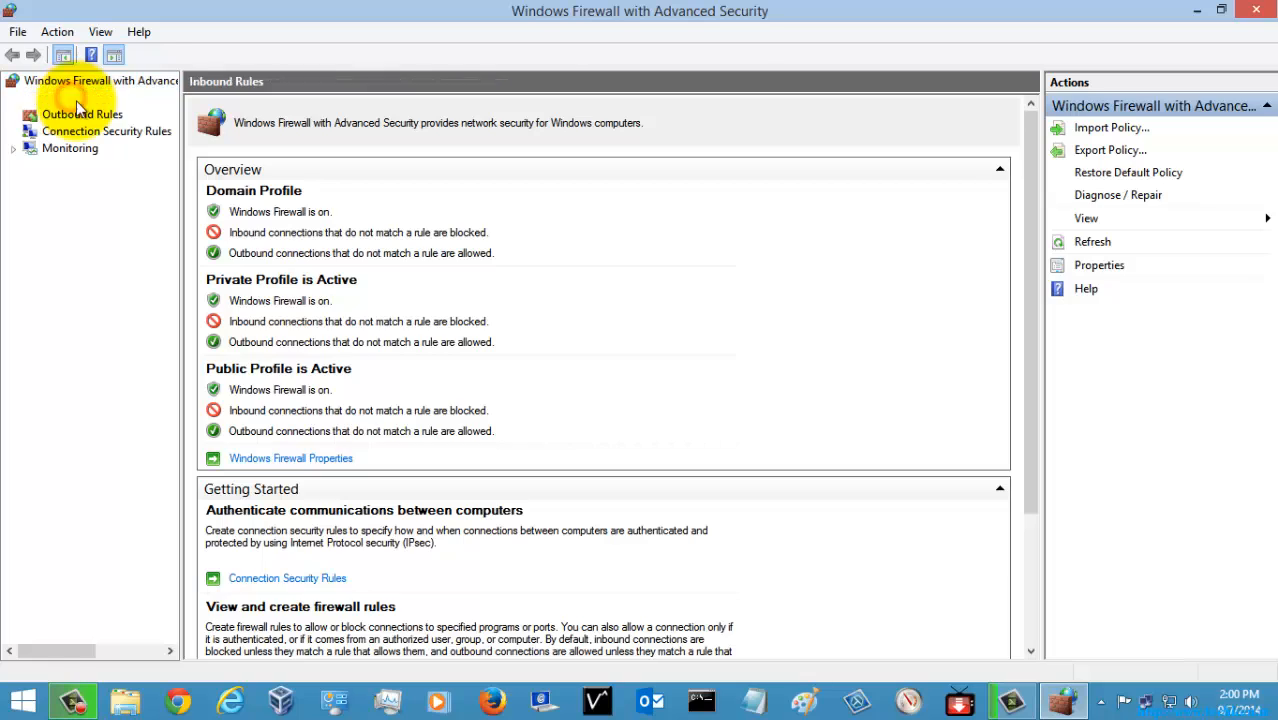
{"action": "left_click", "coordinate": [82, 114]}
{"action": "left_click", "coordinate": [87, 131]}
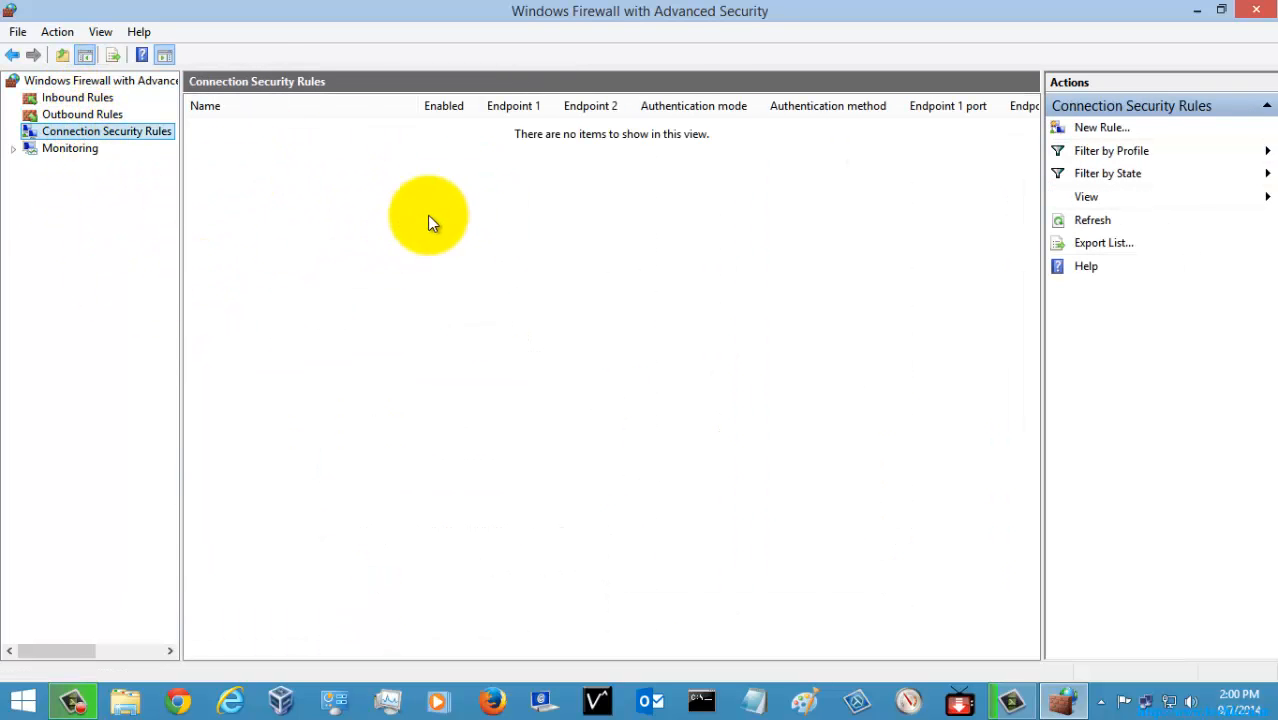
{"action": "left_click", "coordinate": [12, 148]}
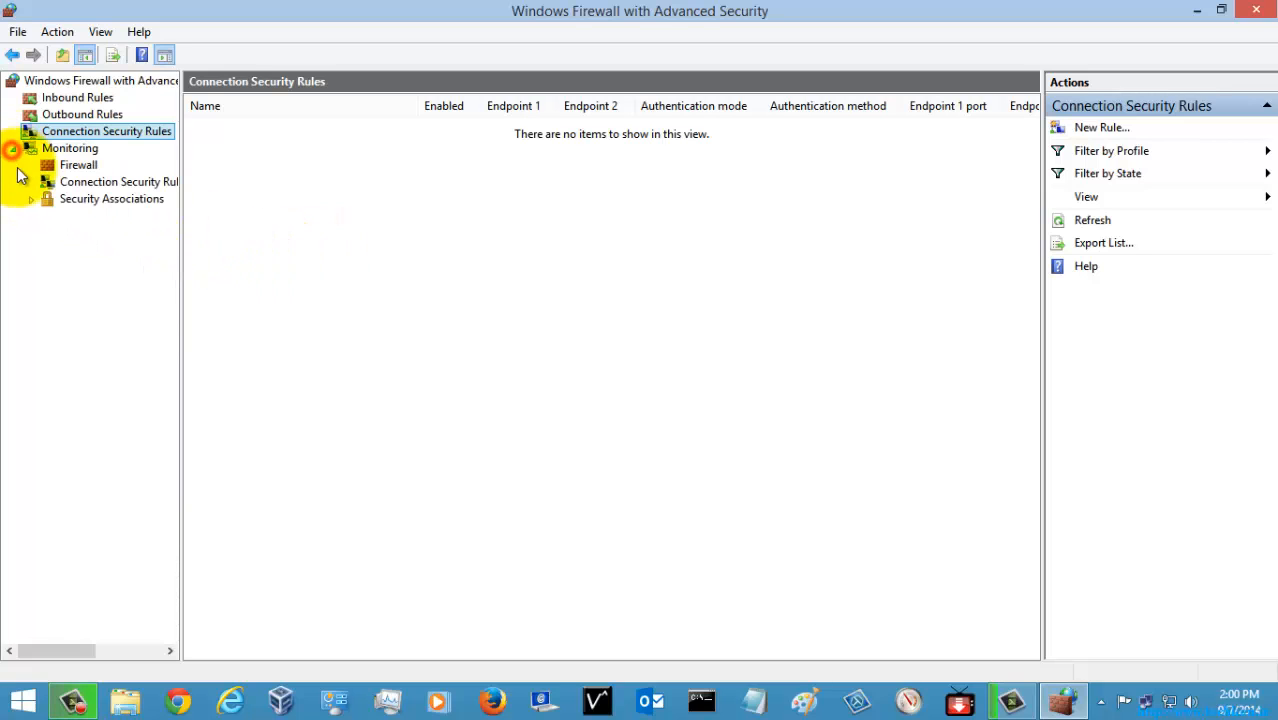
{"action": "left_click", "coordinate": [76, 167]}
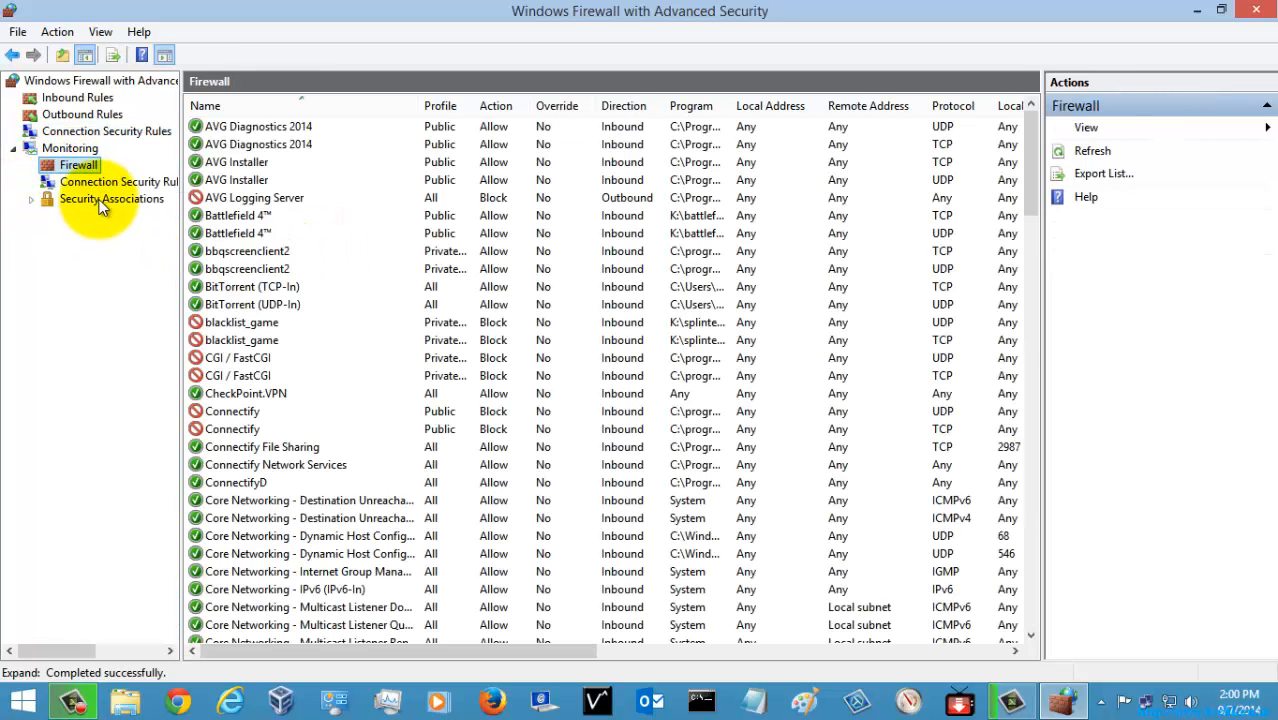
{"action": "left_click", "coordinate": [103, 184]}
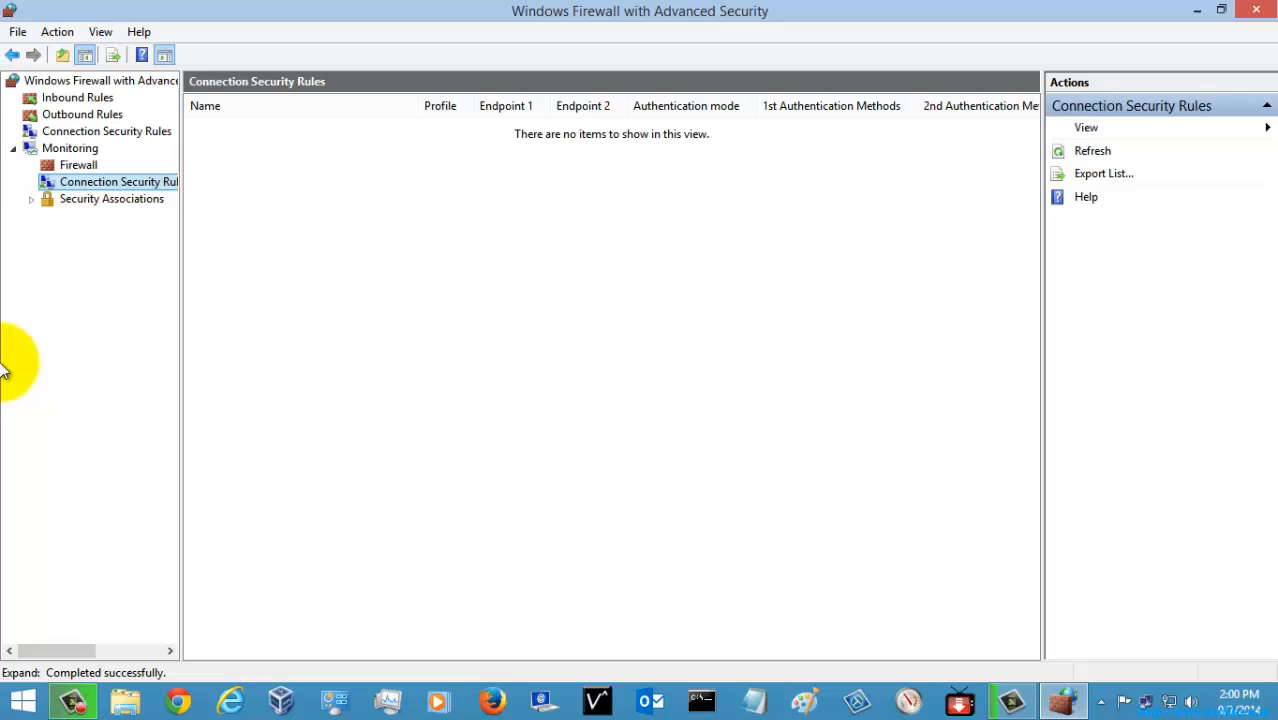
{"action": "left_click", "coordinate": [31, 199]}
{"action": "left_click", "coordinate": [110, 216]}
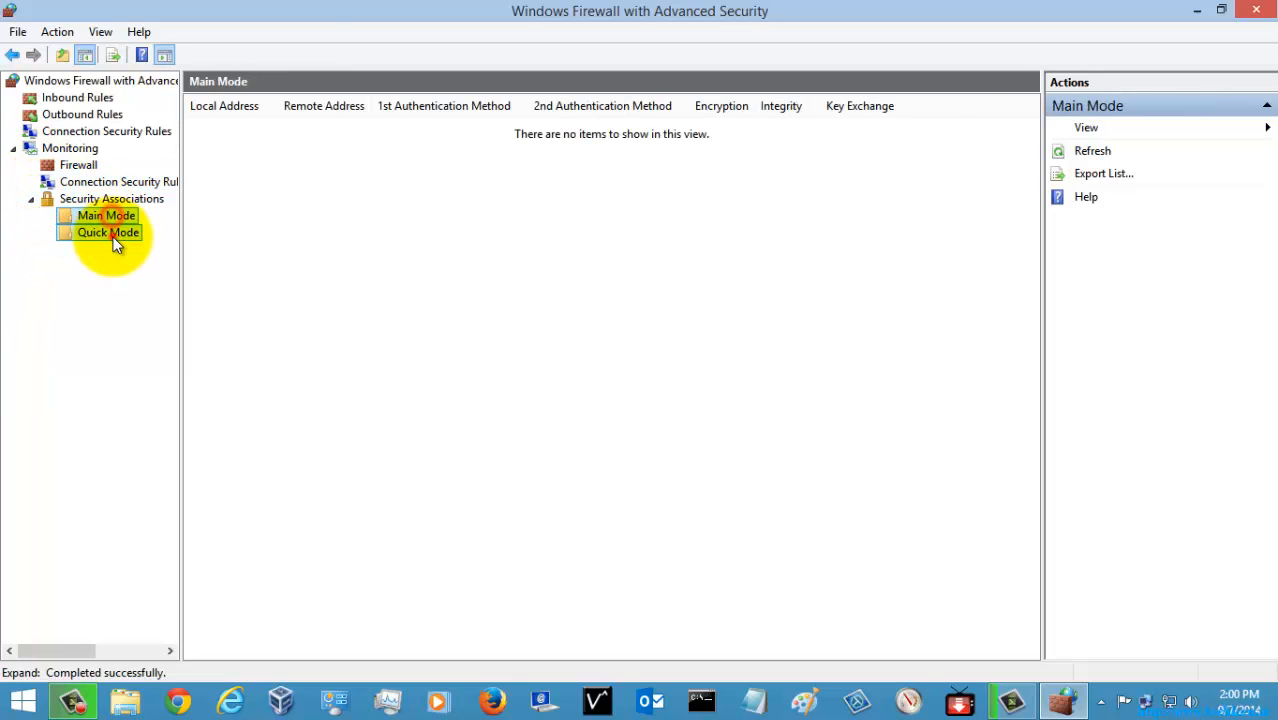
{"action": "left_click", "coordinate": [113, 232]}
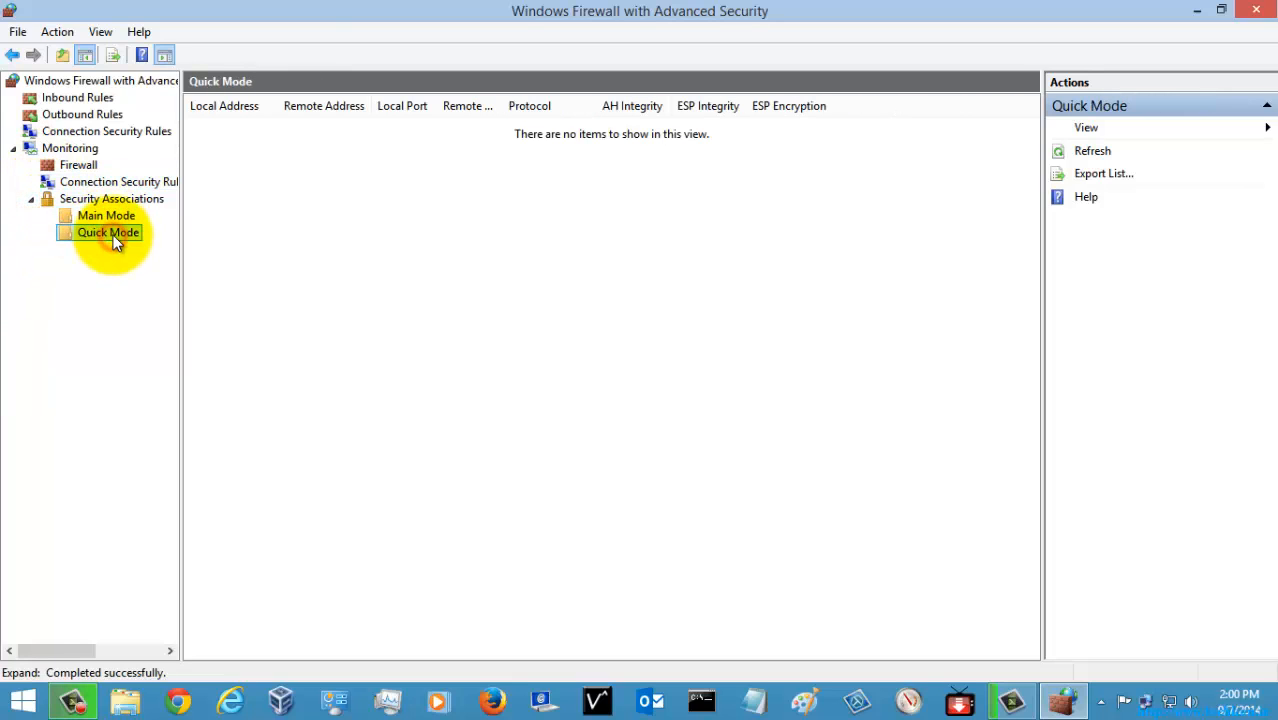
{"action": "left_click", "coordinate": [31, 199]}
{"action": "left_click", "coordinate": [14, 150]}
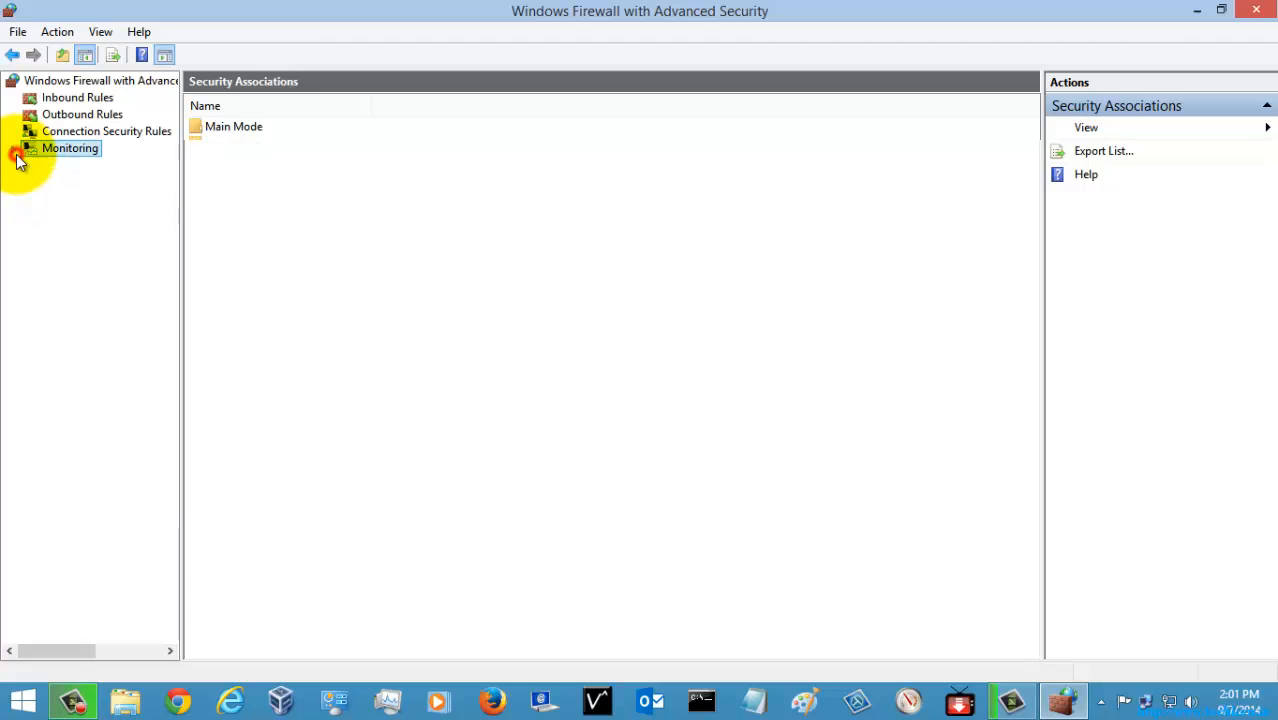
Start a new inbound rule with the rule type Program
{"action": "left_click", "coordinate": [87, 99]}
{"action": "right_click", "coordinate": [92, 99]}
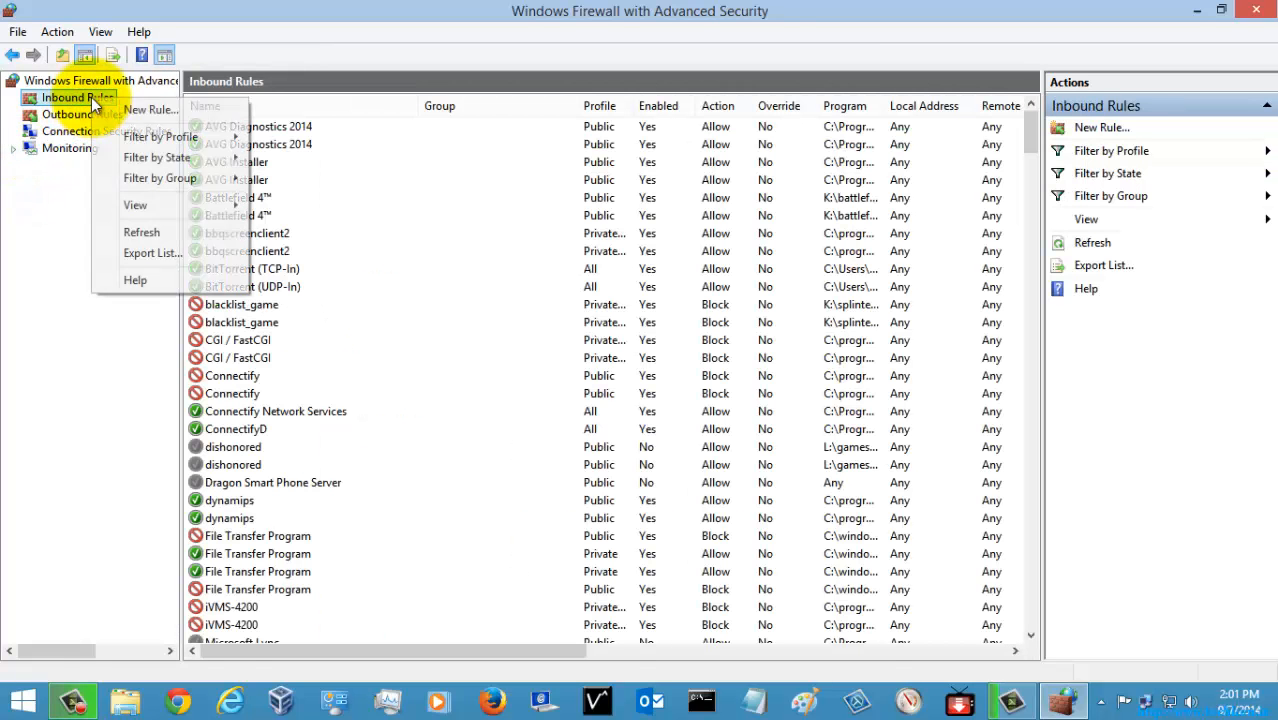
{"action": "left_click", "coordinate": [147, 111]}
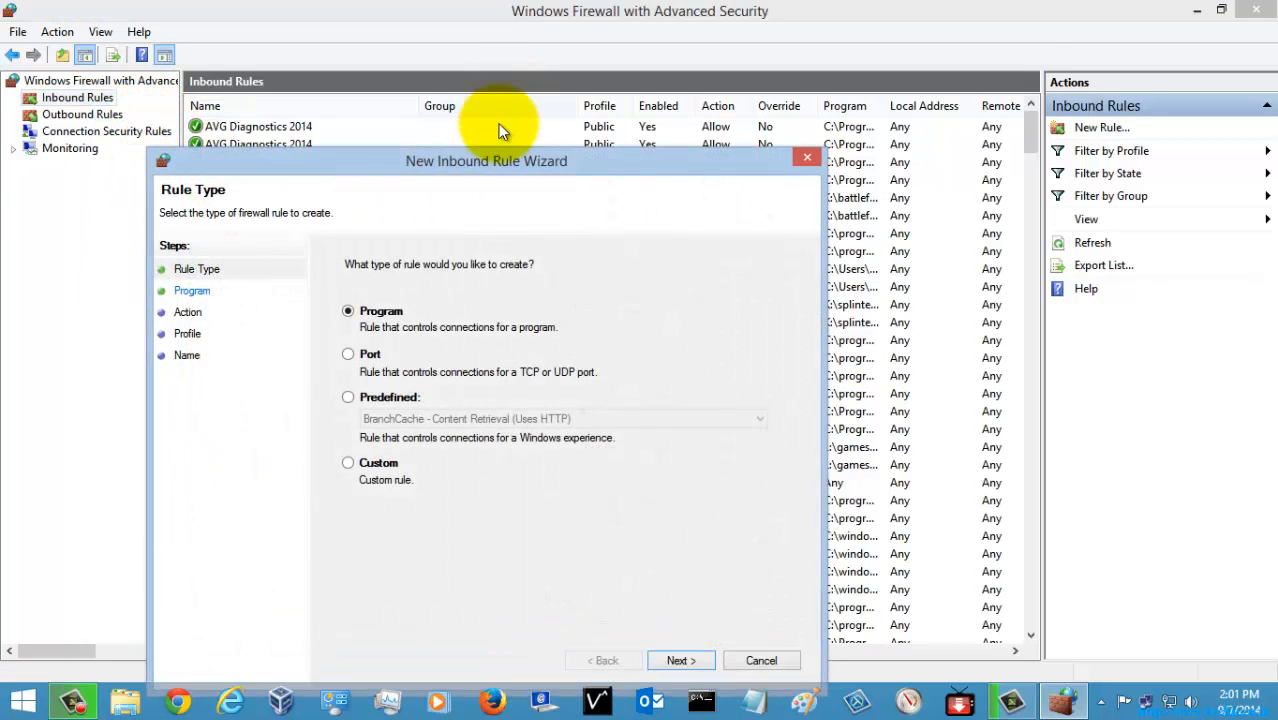
{"action": "left_click_drag", "start_coordinate": [505, 166], "coordinate": [671, 32]}
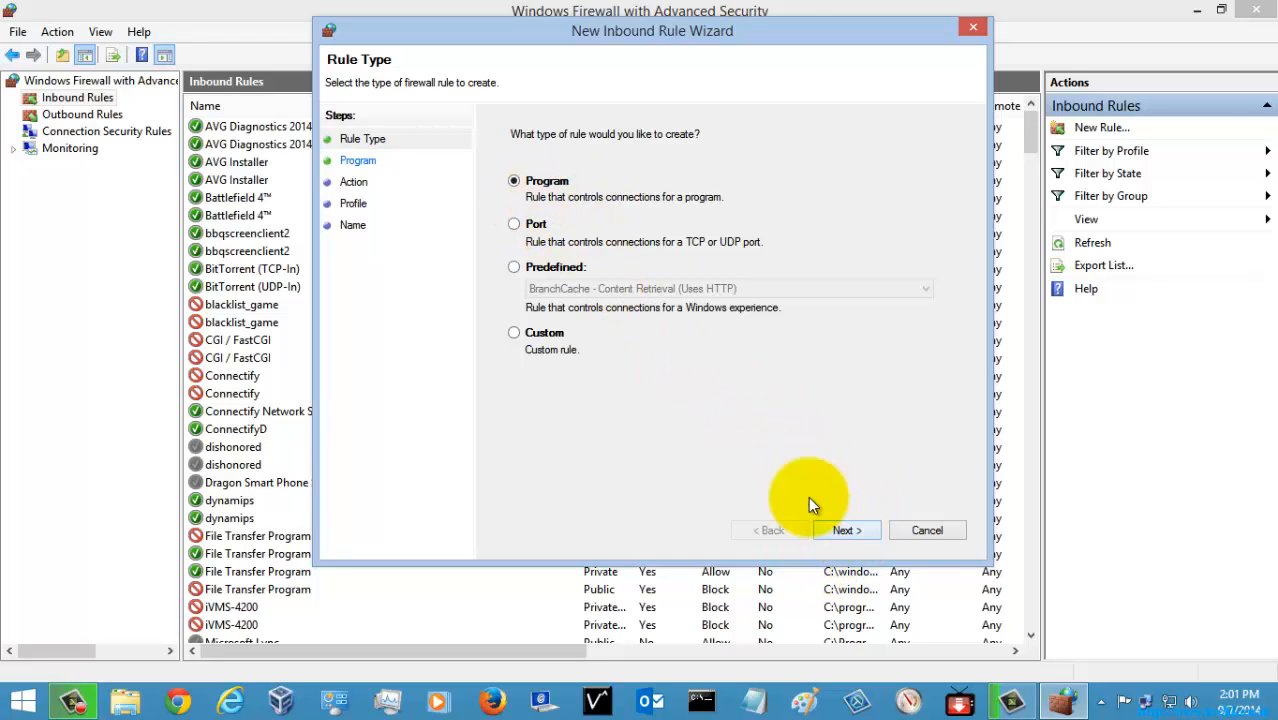
{"action": "left_click", "coordinate": [852, 531]}
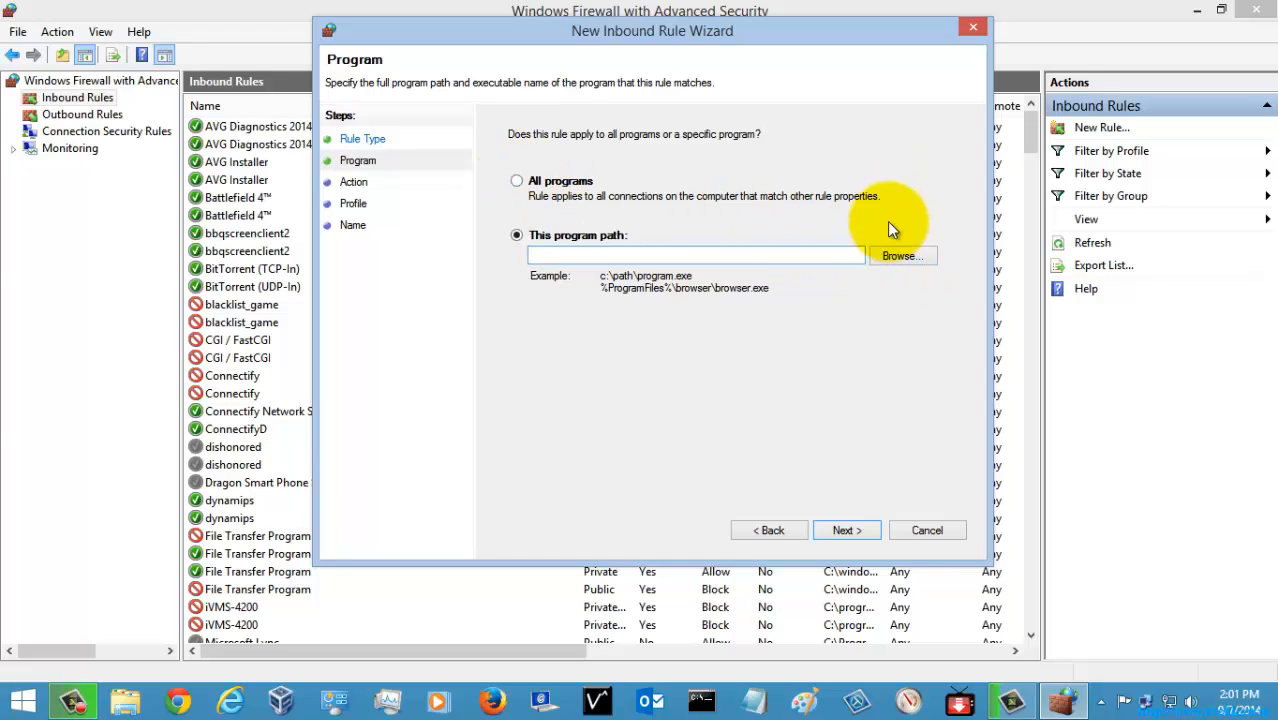
Apply the rule to the program CCleaner.exe in the CCleaner folder under Program Files on drive C
{"action": "left_click", "coordinate": [899, 258]}
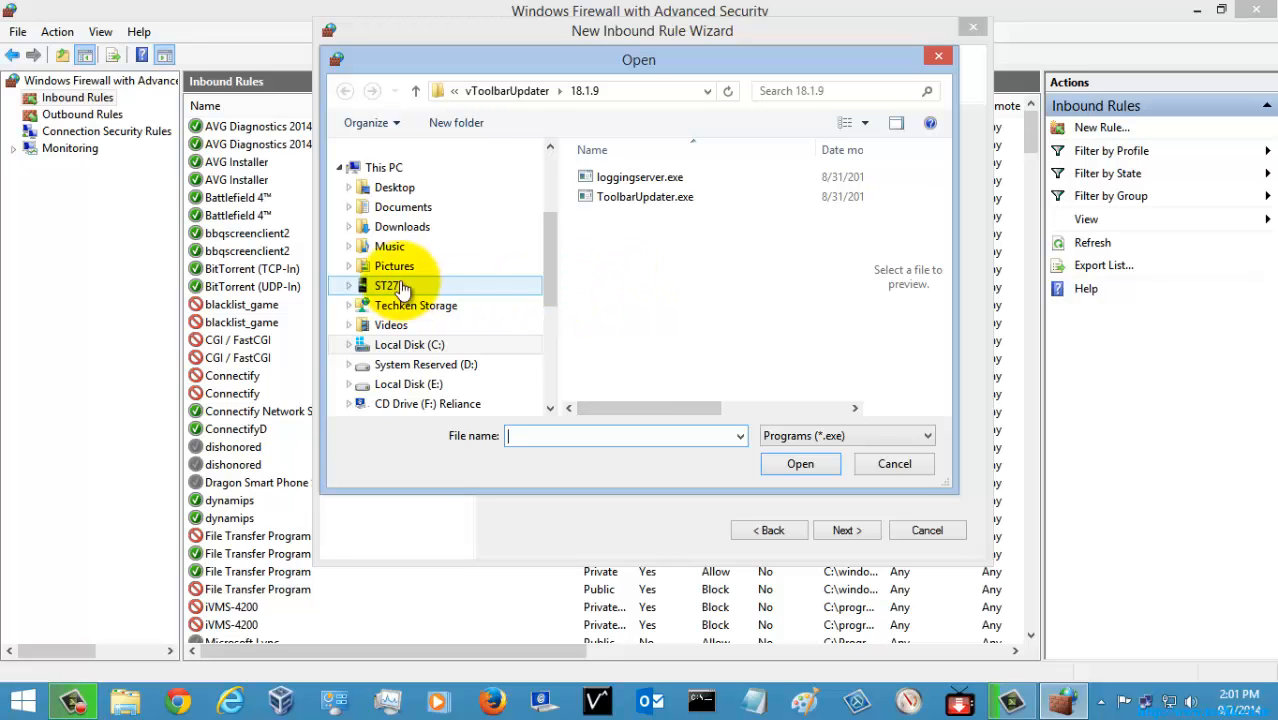
{"action": "left_click", "coordinate": [415, 345]}
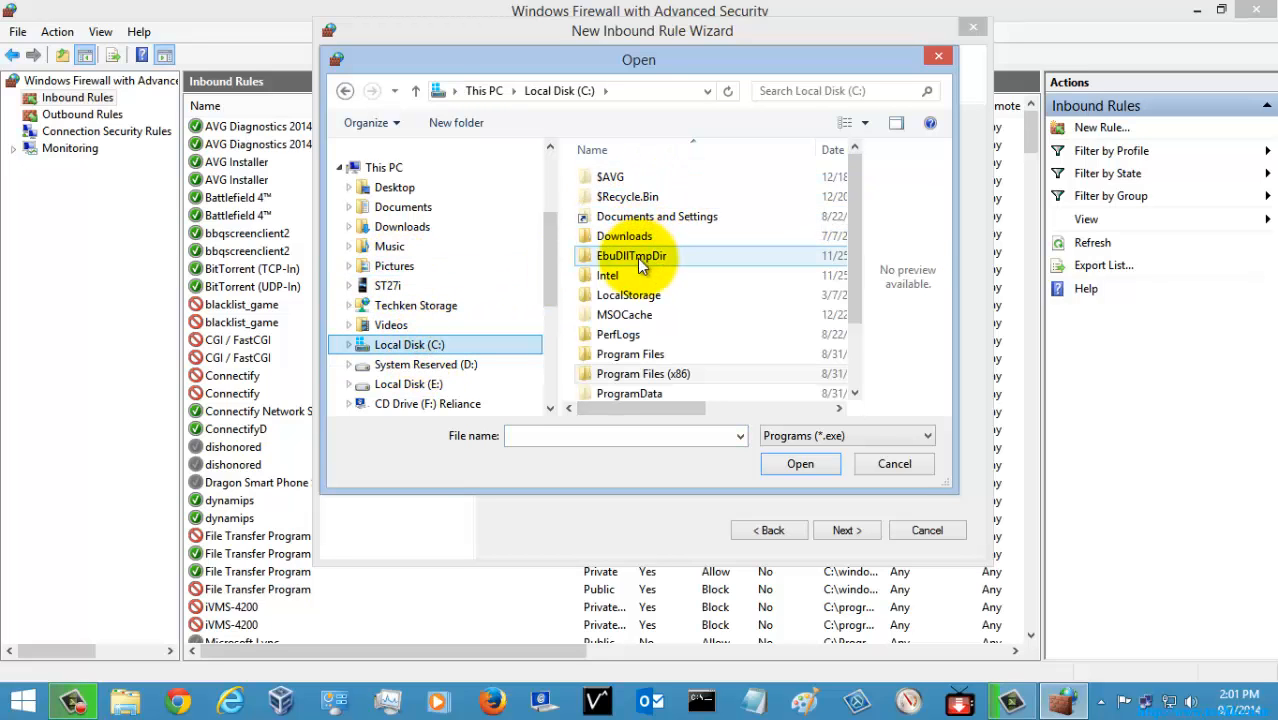
{"action": "scroll", "coordinate": [827, 258], "scroll_direction": "down", "scroll_amount": 1}
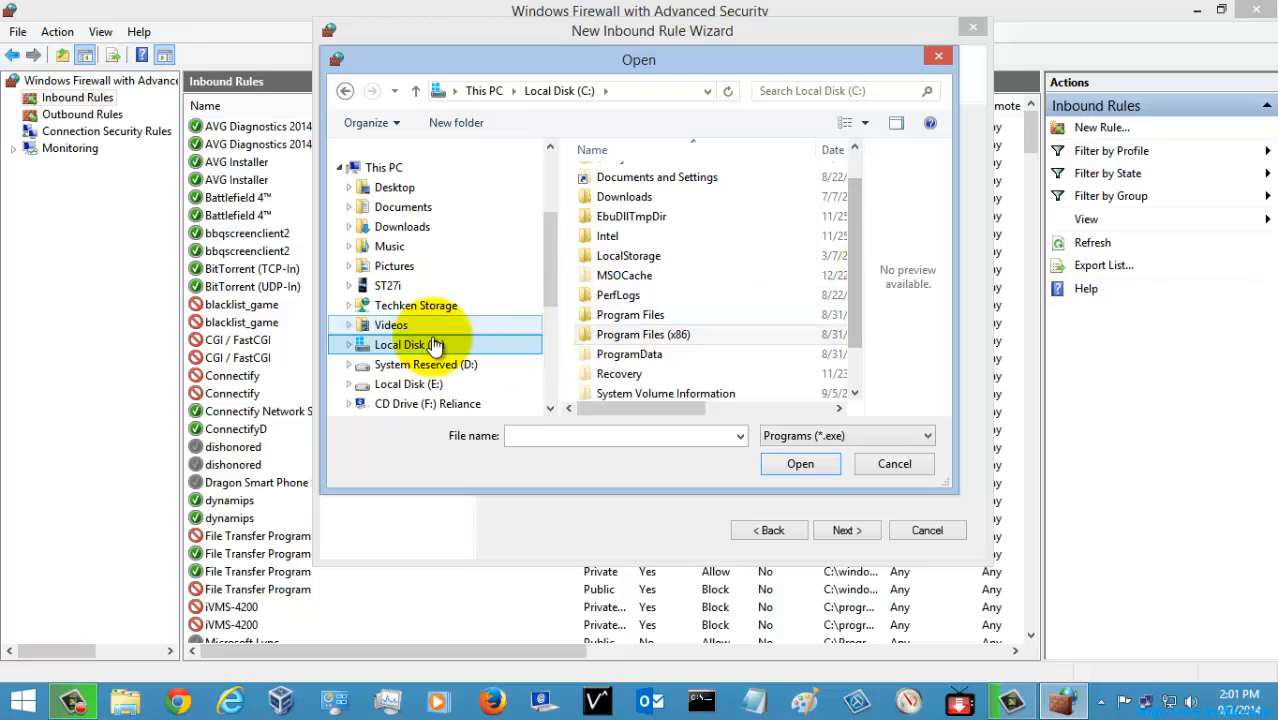
{"action": "double_click", "coordinate": [610, 316]}
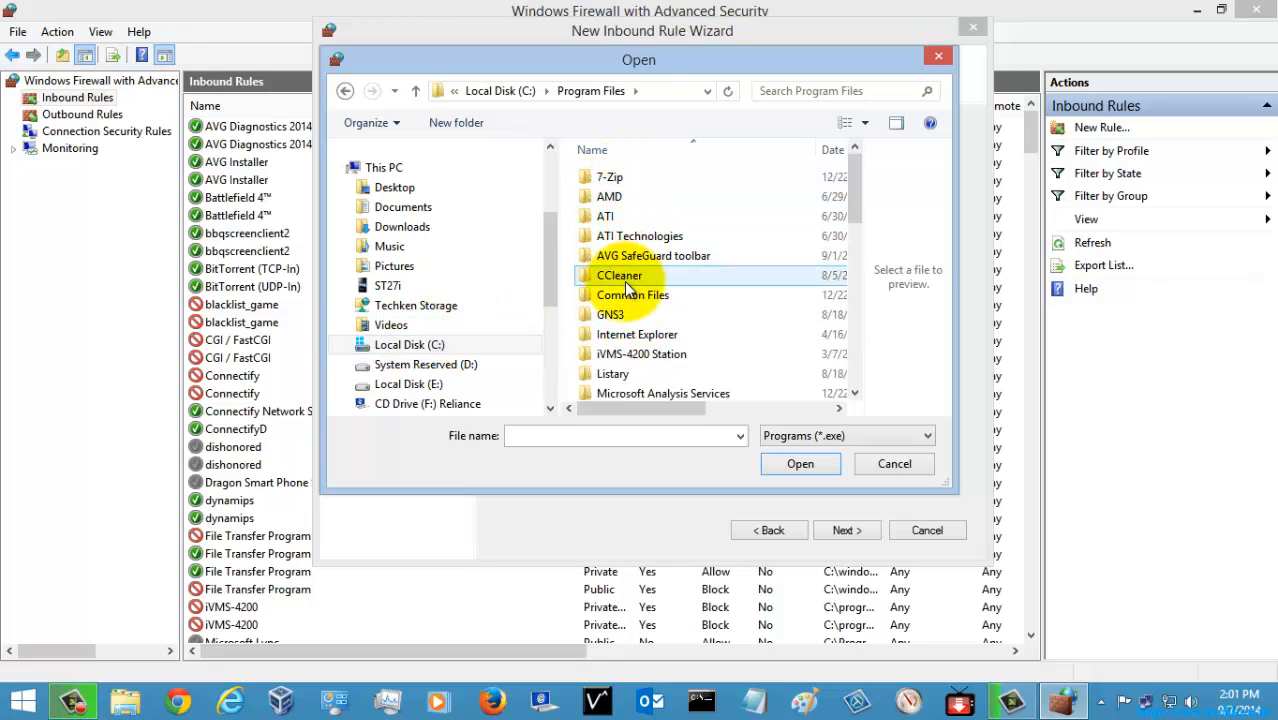
{"action": "double_click", "coordinate": [627, 283]}
{"action": "left_click", "coordinate": [634, 197]}
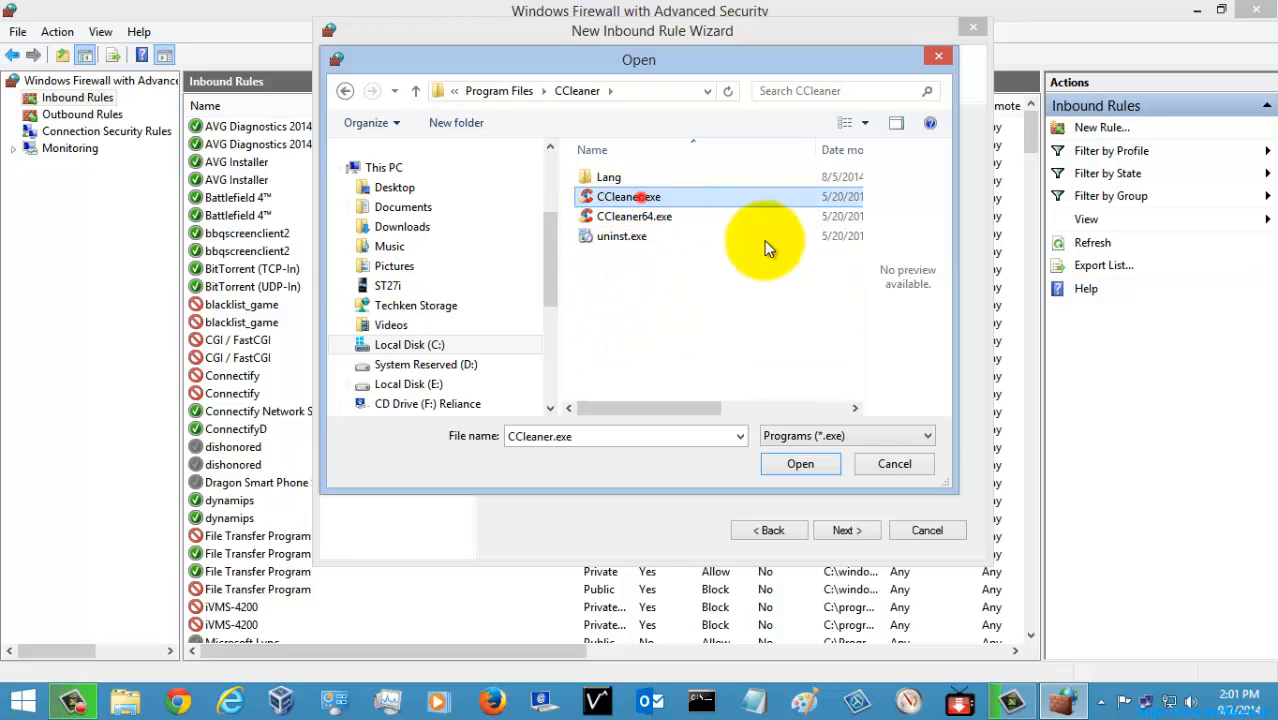
{"action": "left_click", "coordinate": [792, 460]}
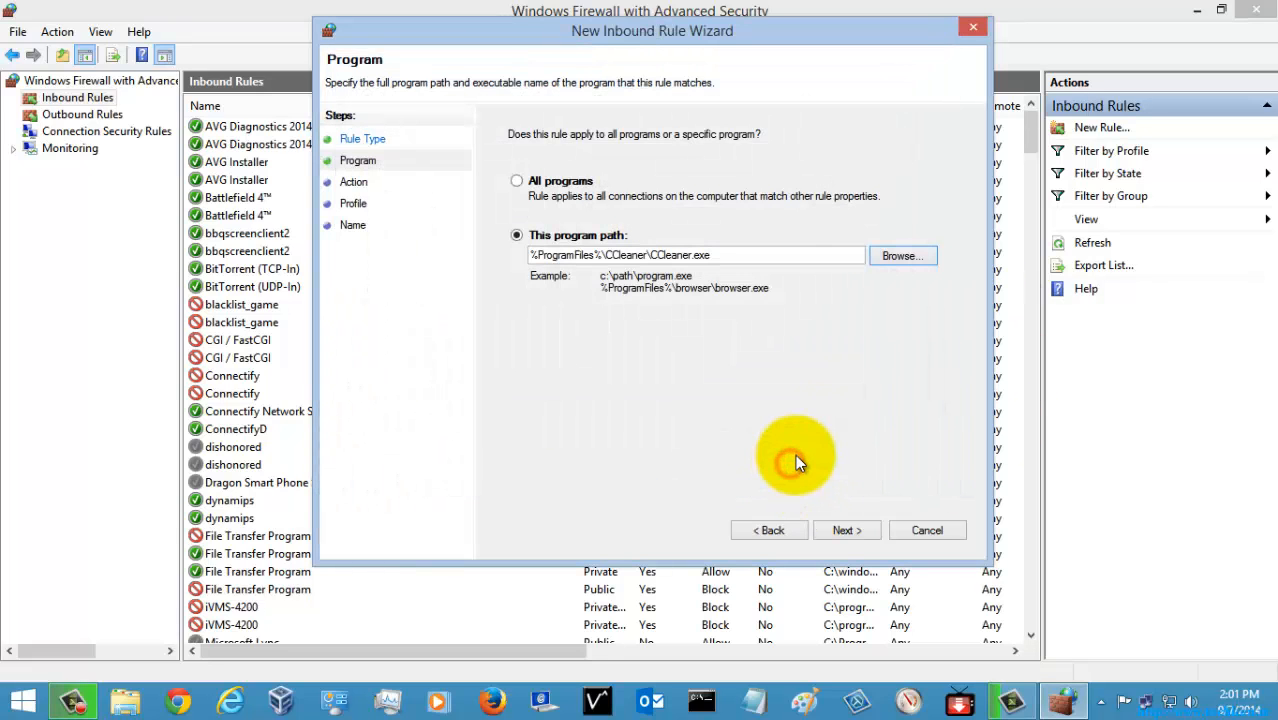
{"action": "left_click", "coordinate": [838, 532]}
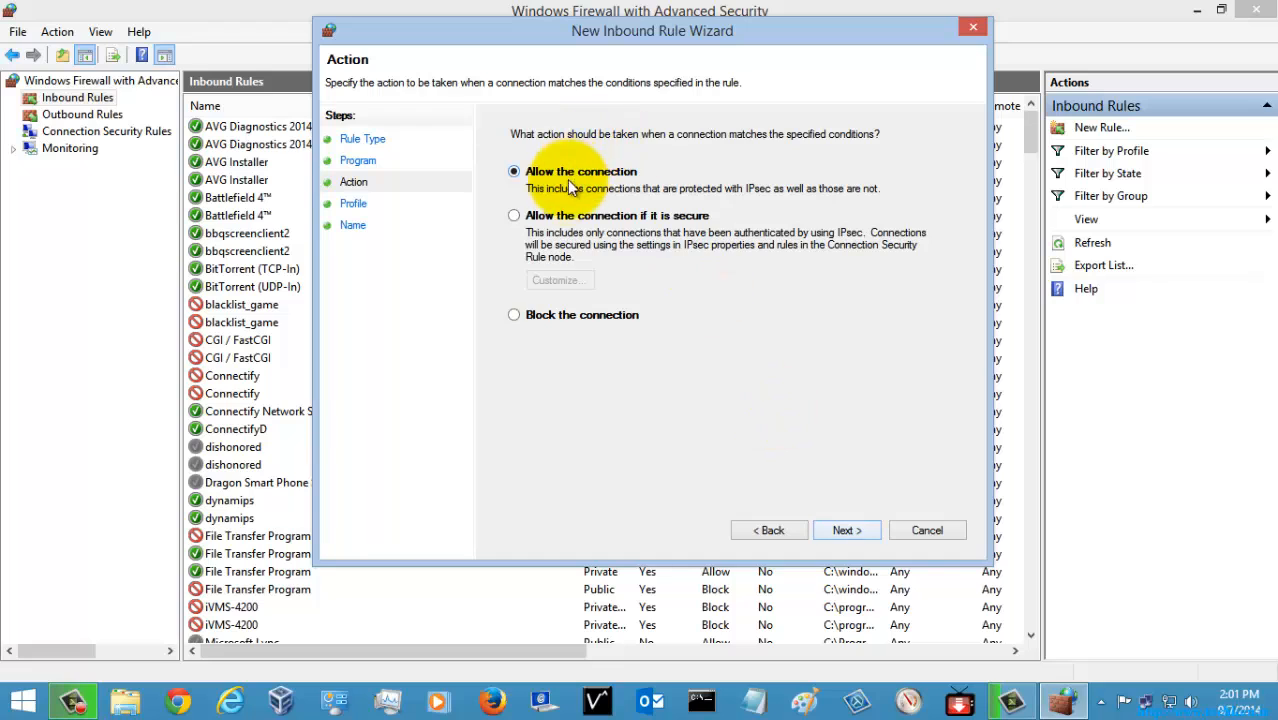
Set the rule to block the connection and apply it to the Domain, Private and Public profiles
{"action": "left_click", "coordinate": [514, 313]}
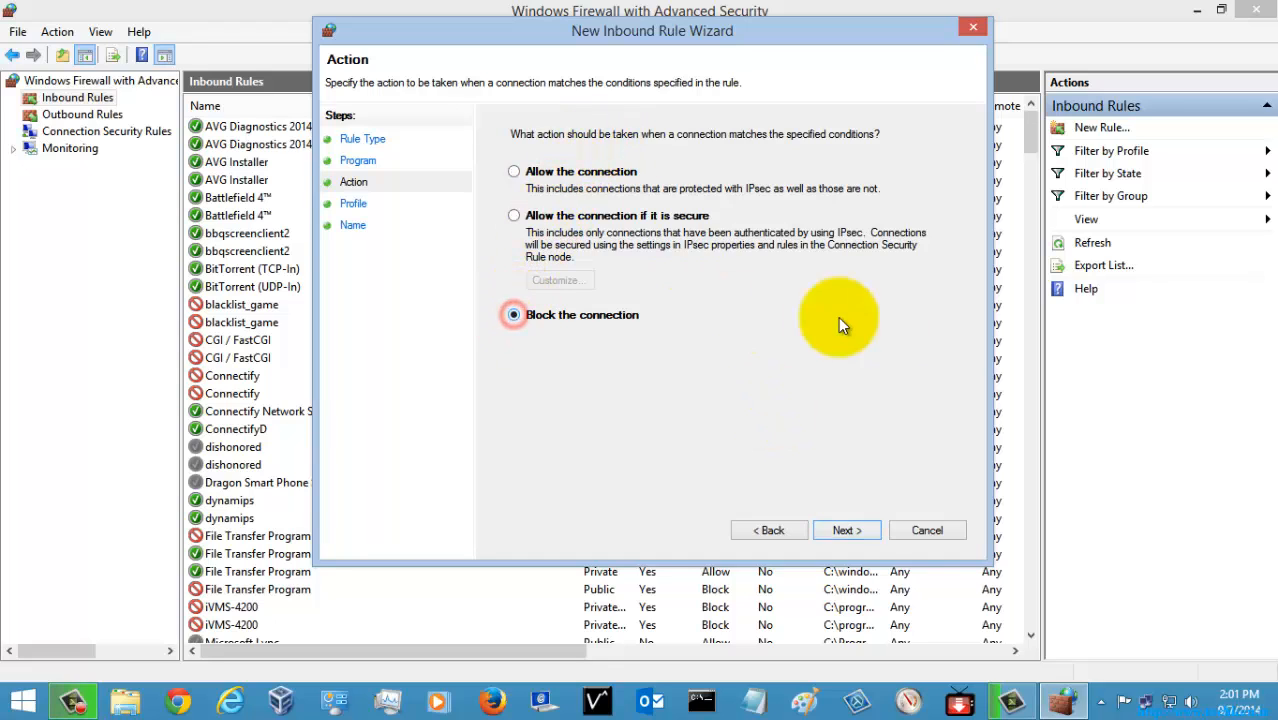
{"action": "left_click", "coordinate": [850, 532]}
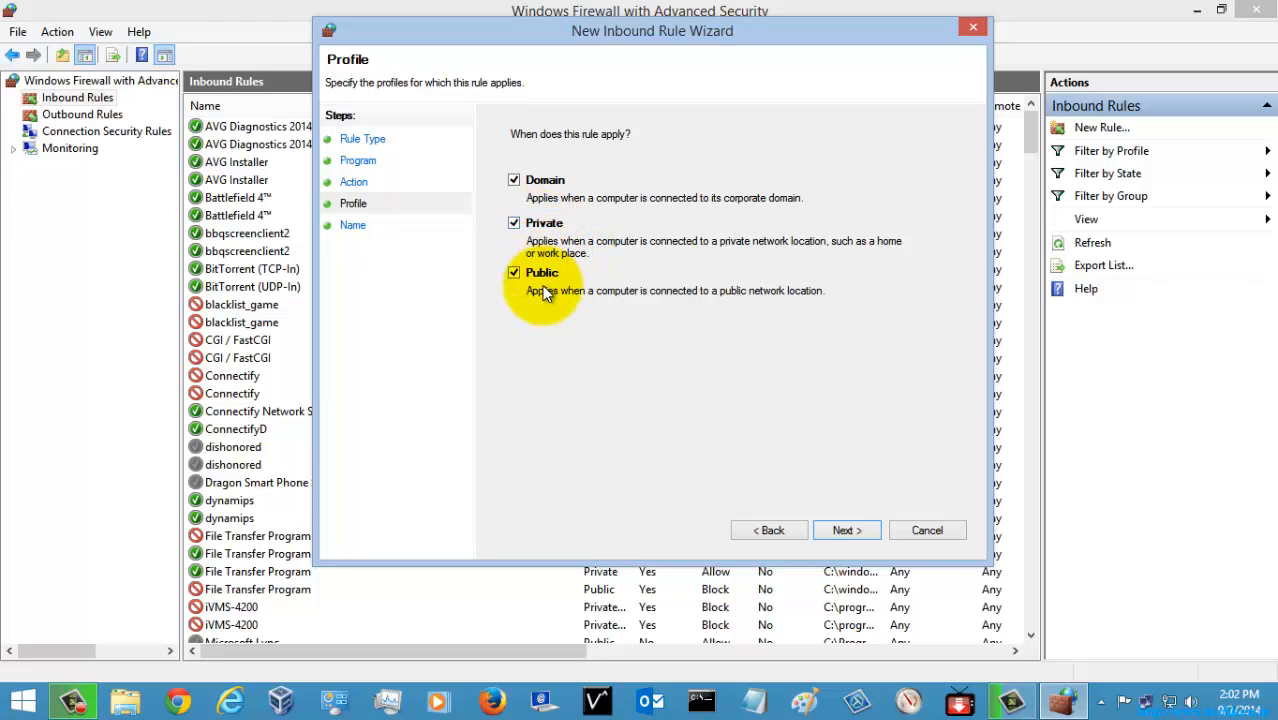
{"action": "left_click", "coordinate": [844, 532]}
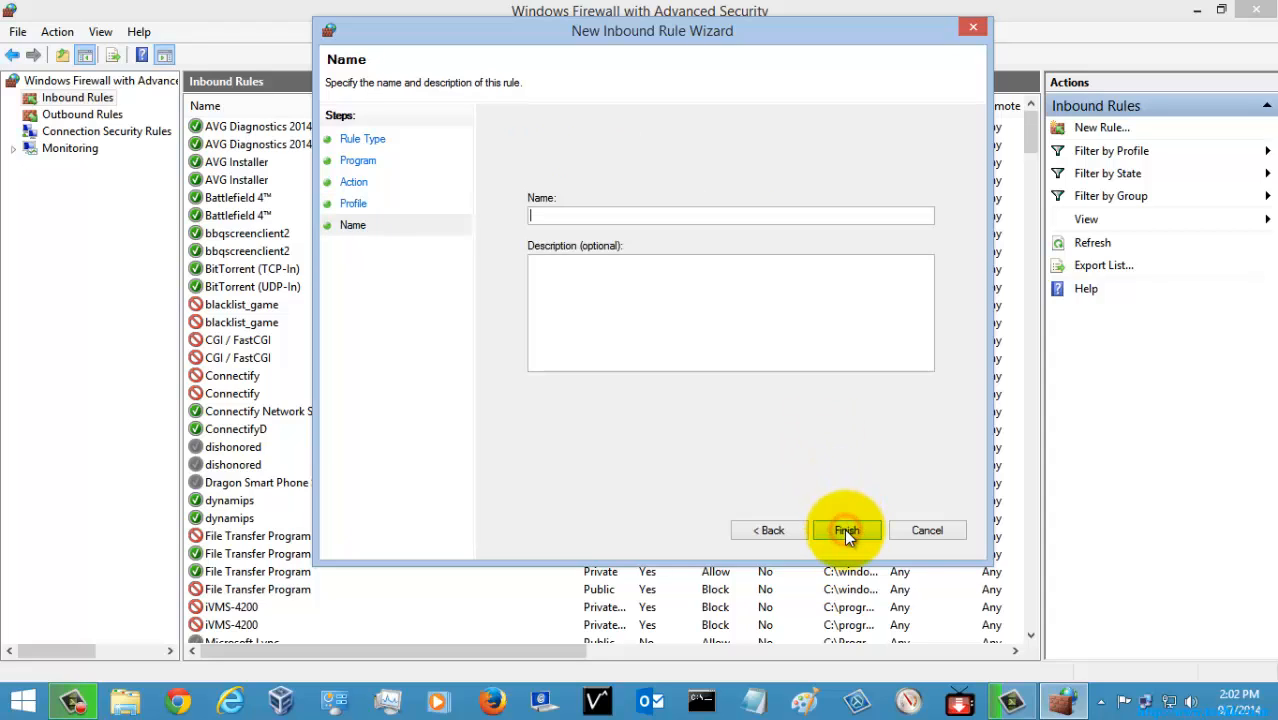
Name the rule "Test for CCleaner", copy that text into its description, and finish creating the rule
{"action": "left_click", "coordinate": [636, 215]}
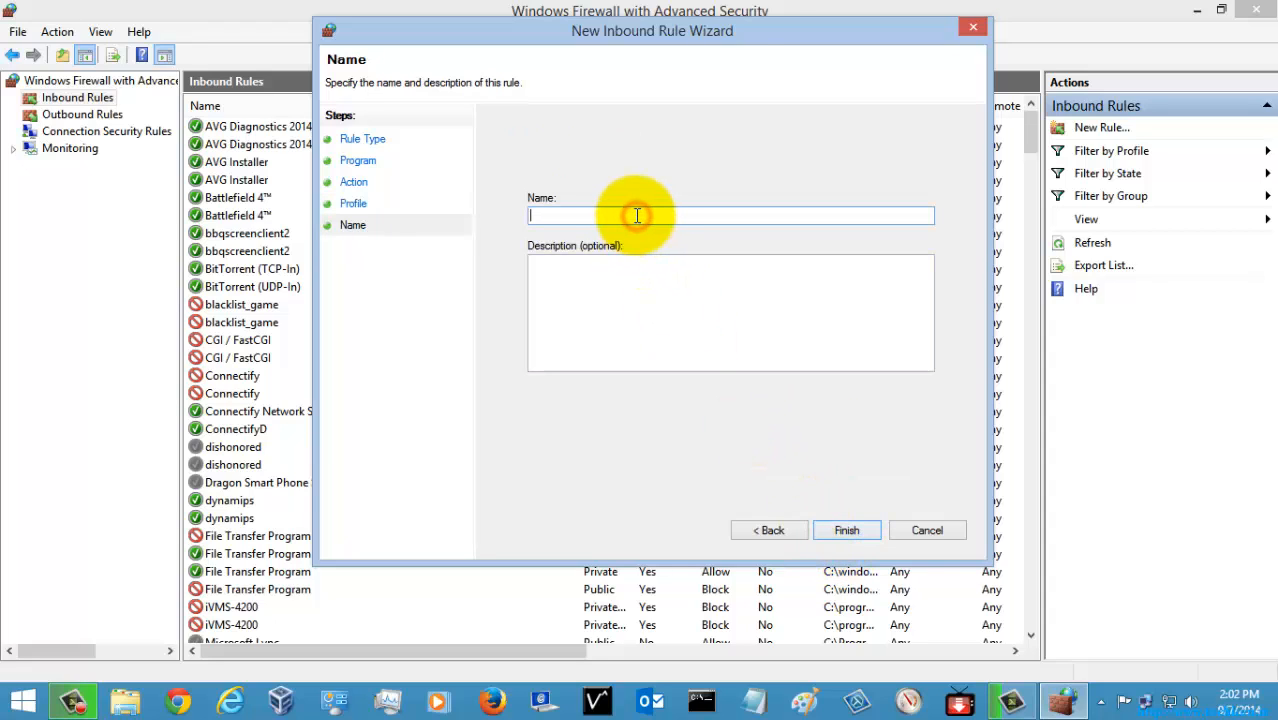
{"action": "type", "text": "Test for CCLEaner"}
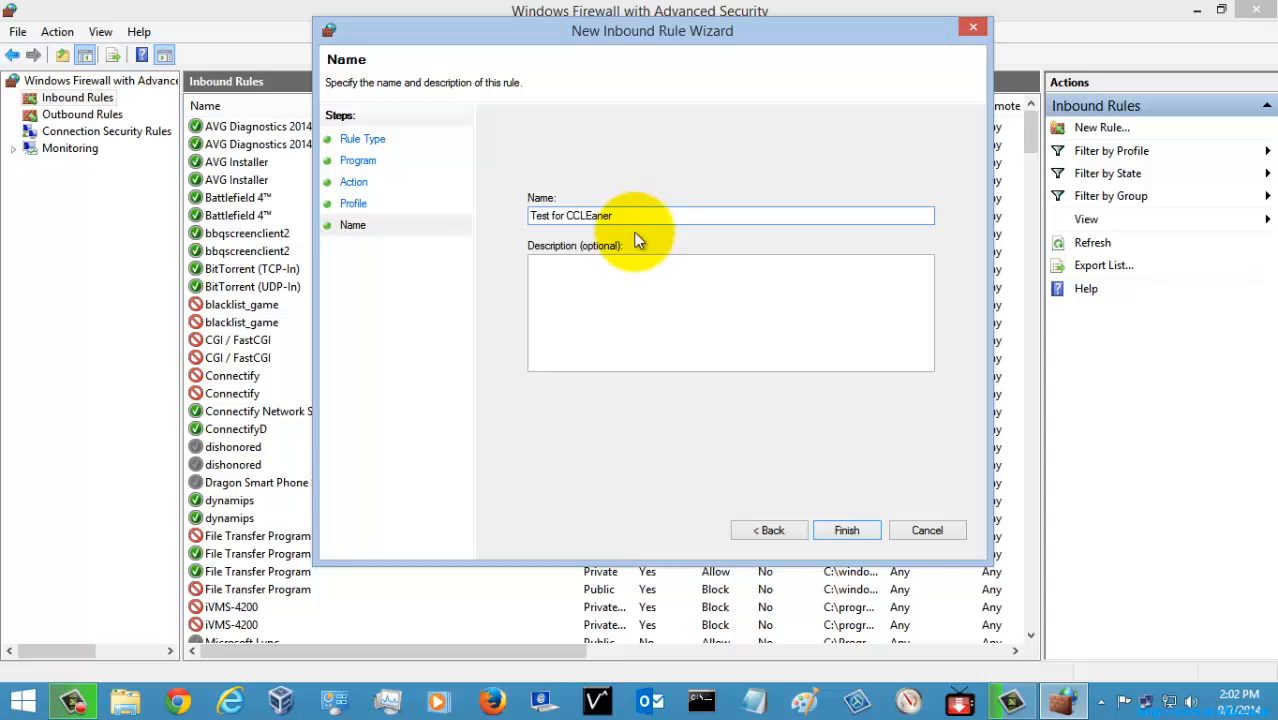
{"action": "key", "text": "BackSpace"}
{"action": "key", "text": "BackSpace"}
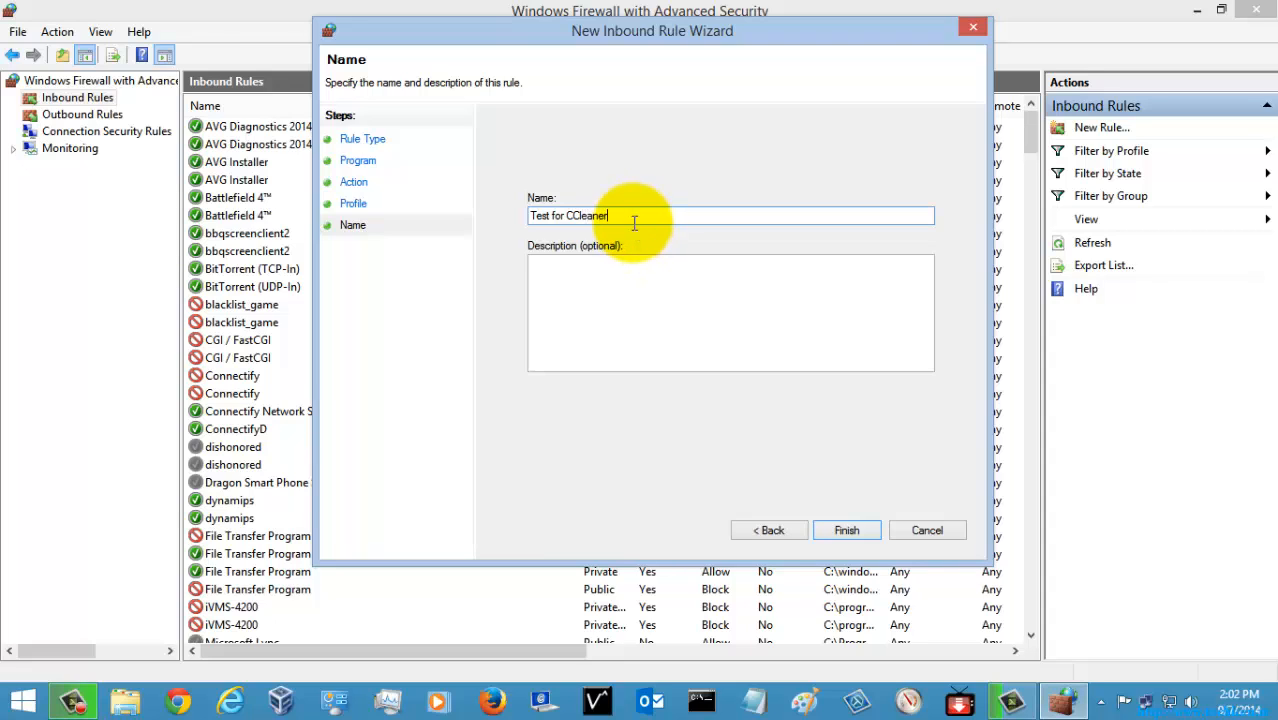
{"action": "left_click_drag", "start_coordinate": [612, 215], "coordinate": [445, 253]}
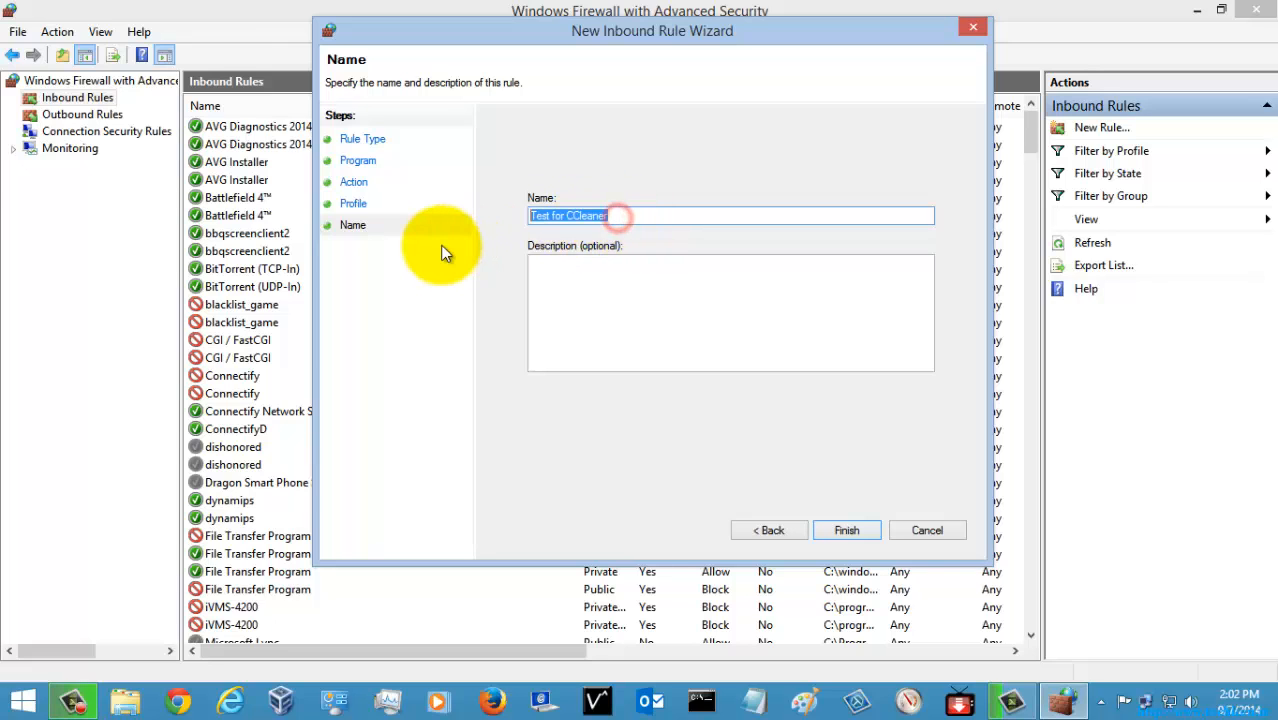
{"action": "key", "text": "ctrl+c"}
{"action": "left_click", "coordinate": [593, 285]}
{"action": "key", "text": "ctrl+v"}
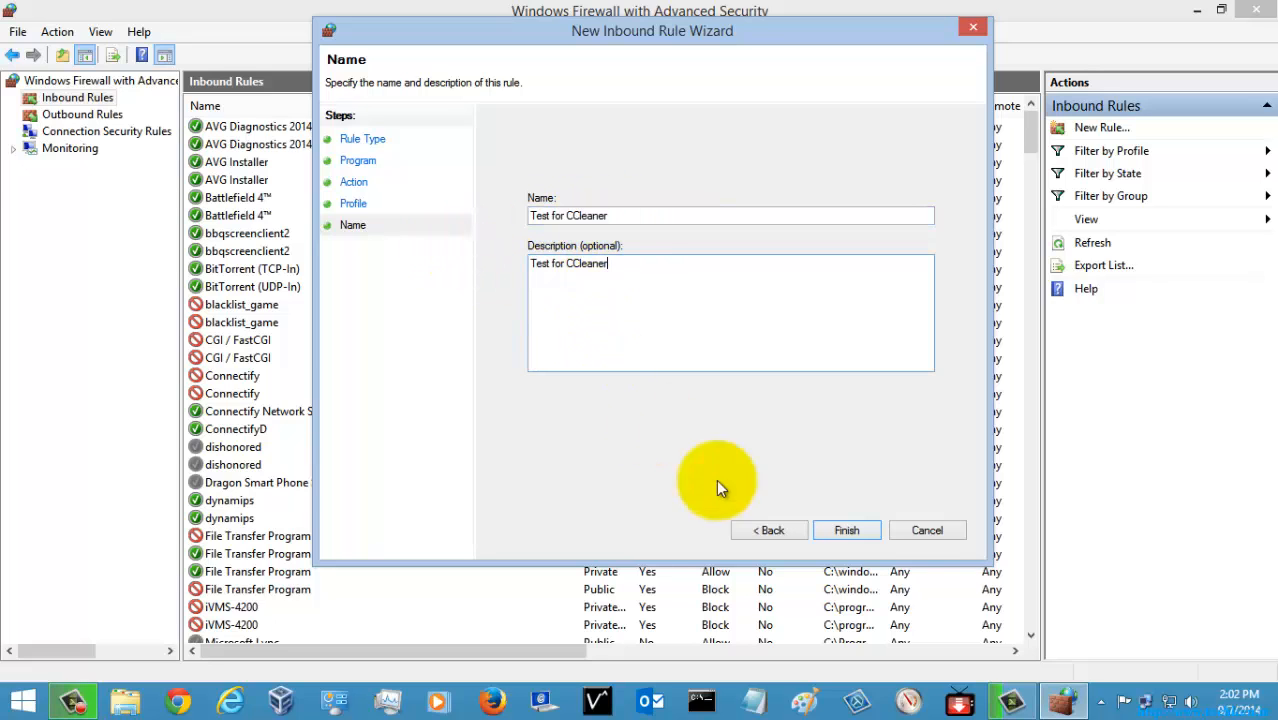
{"action": "left_click", "coordinate": [847, 530]}
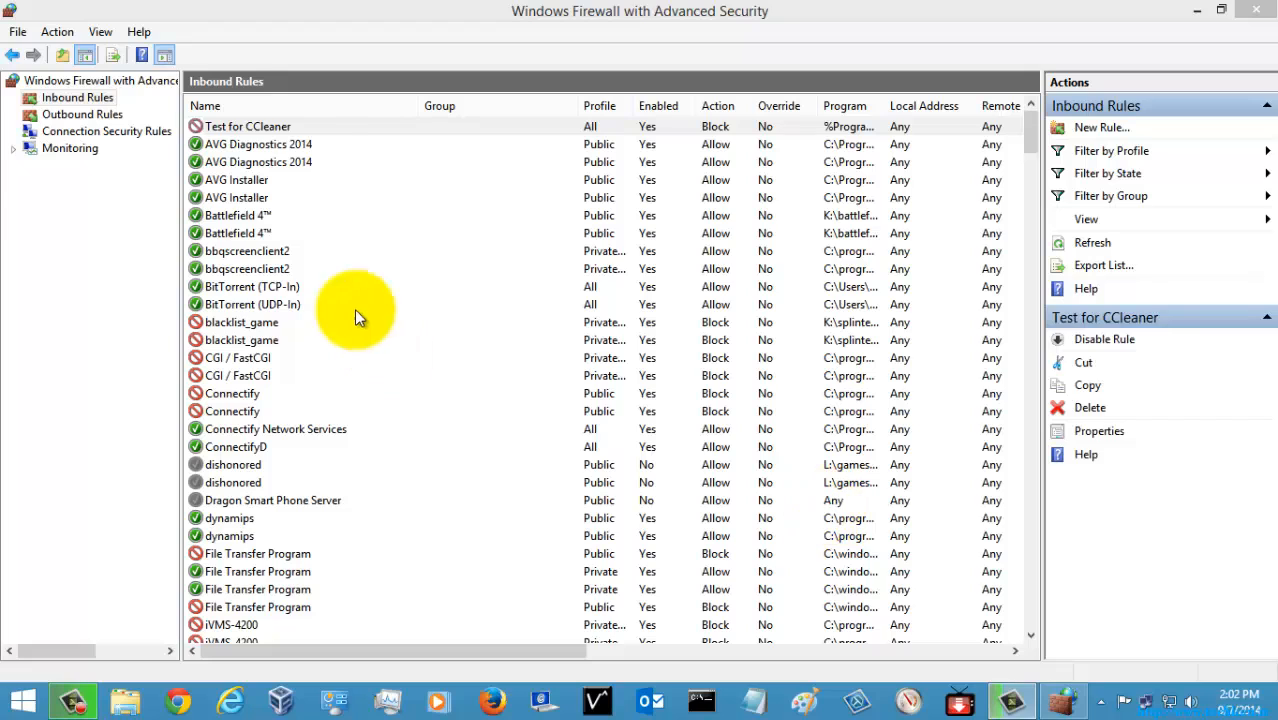
{"action": "left_click", "coordinate": [287, 124]}
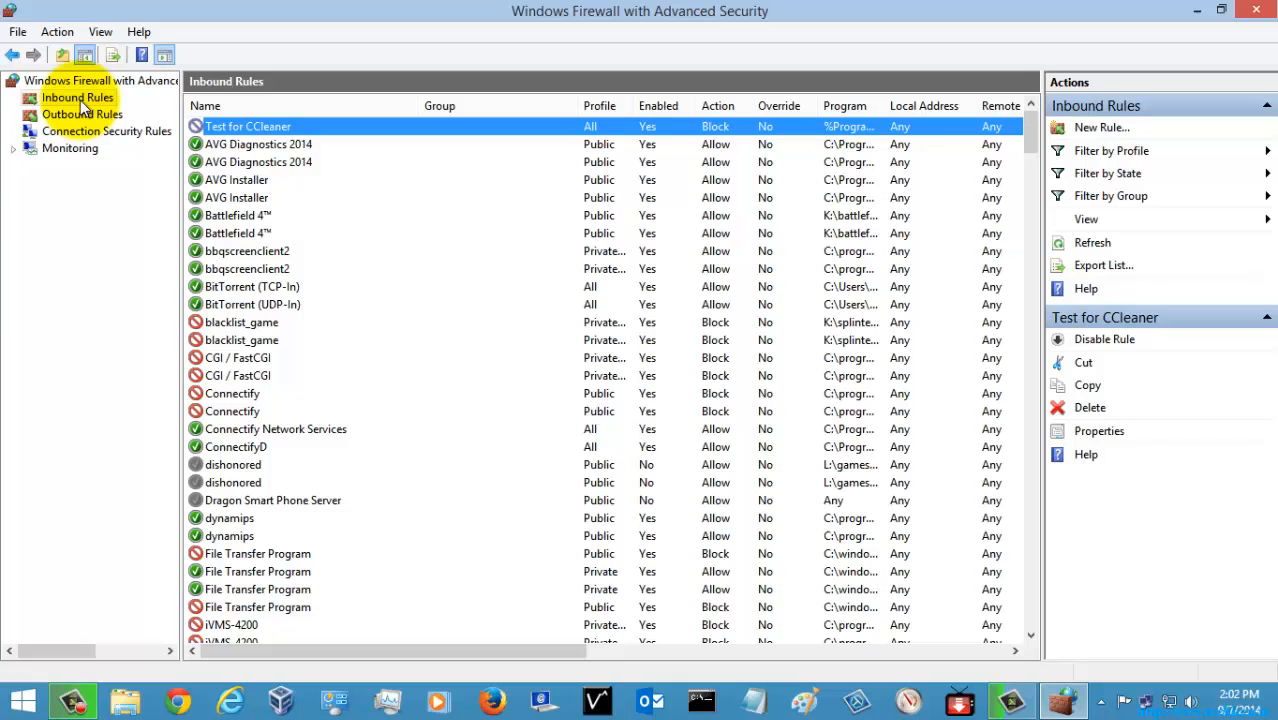
{"action": "key", "text": "F1"}
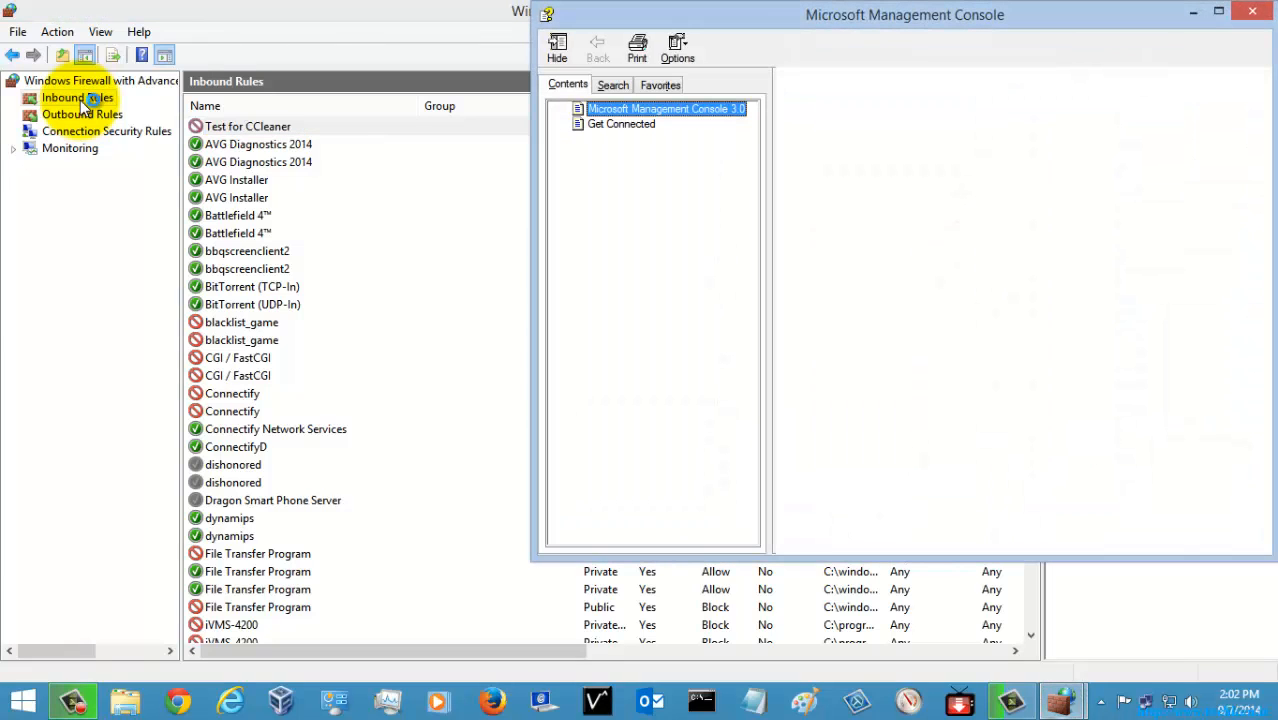
{"action": "left_click", "coordinate": [1252, 11]}
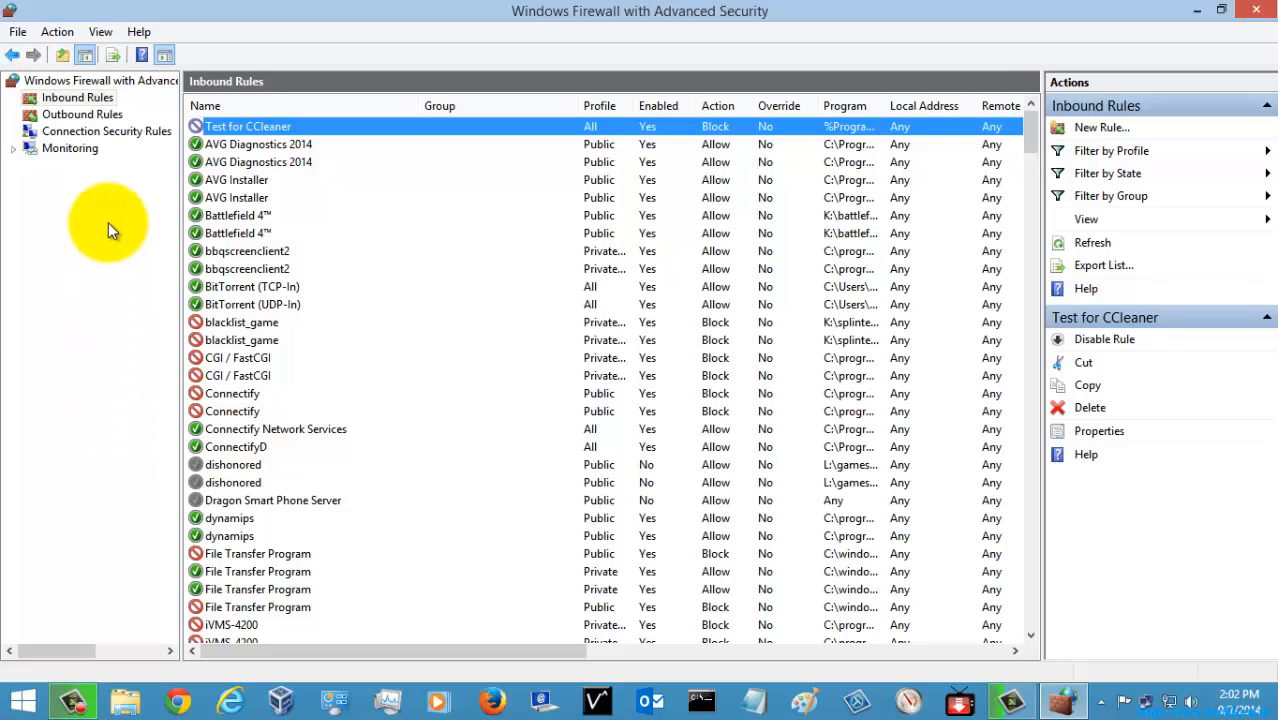
Start a new outbound rule with the rule type Port
{"action": "left_click", "coordinate": [84, 99]}
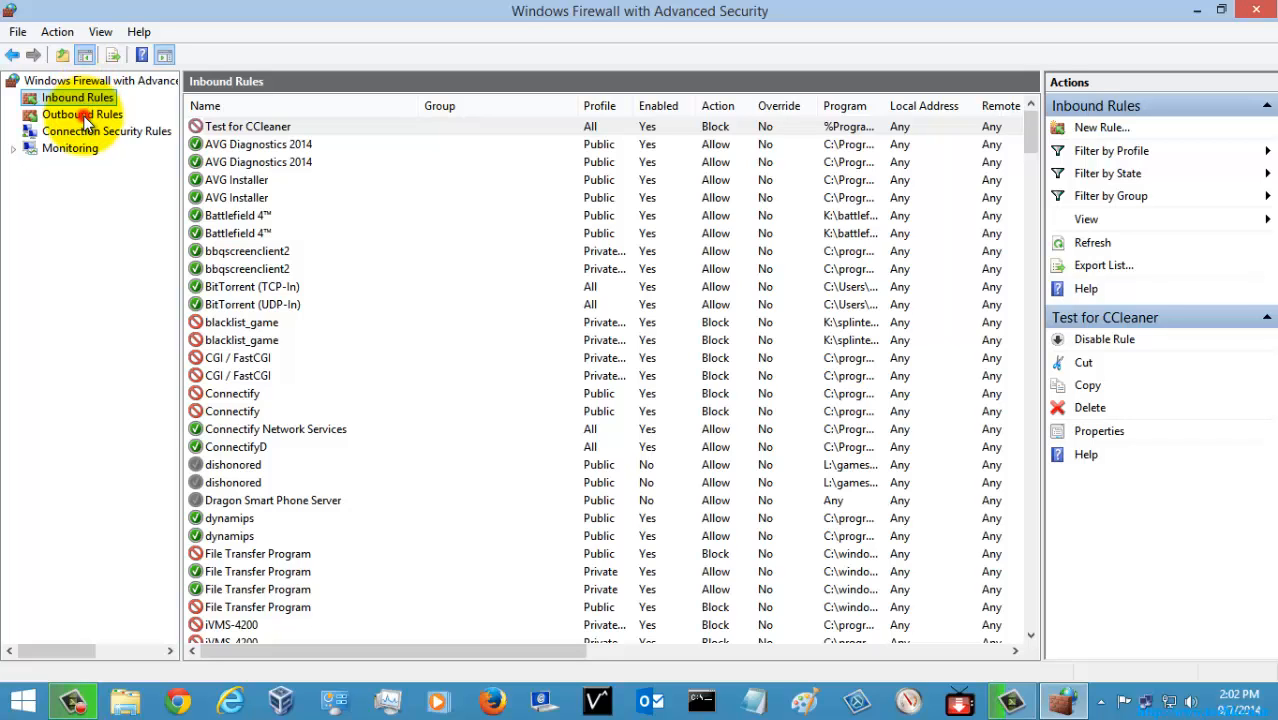
{"action": "left_click", "coordinate": [83, 115]}
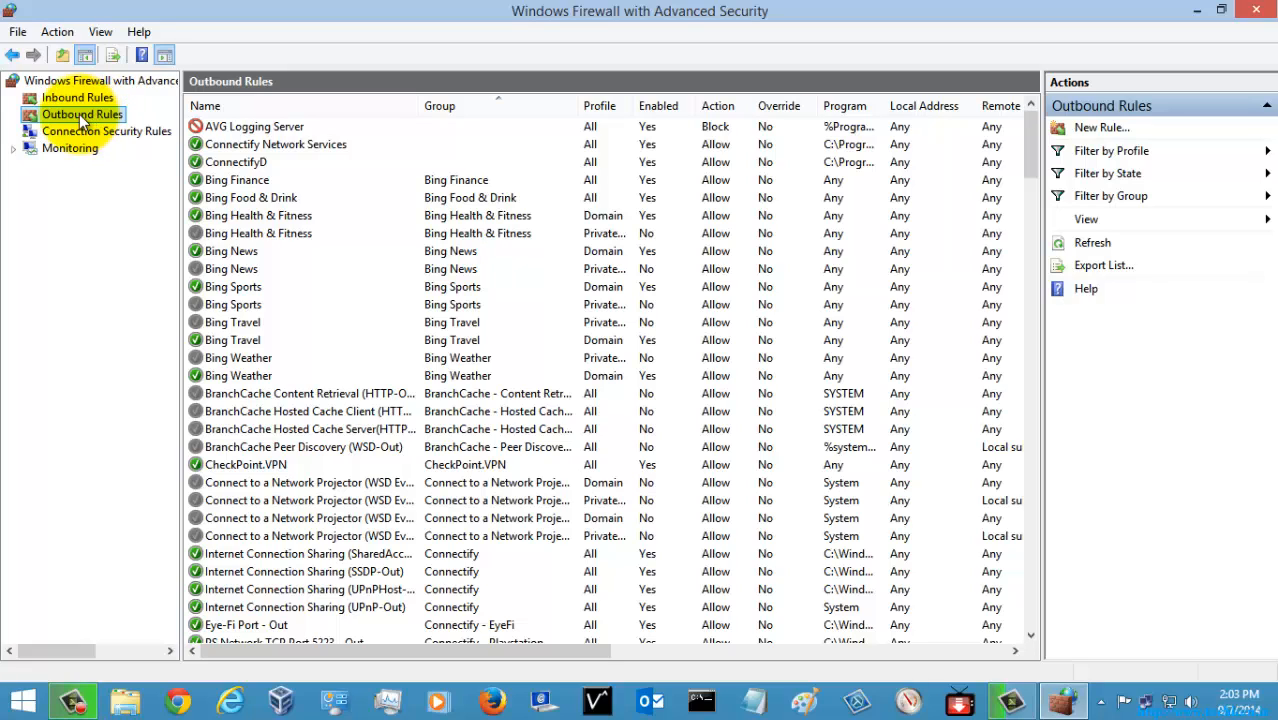
{"action": "right_click", "coordinate": [92, 113]}
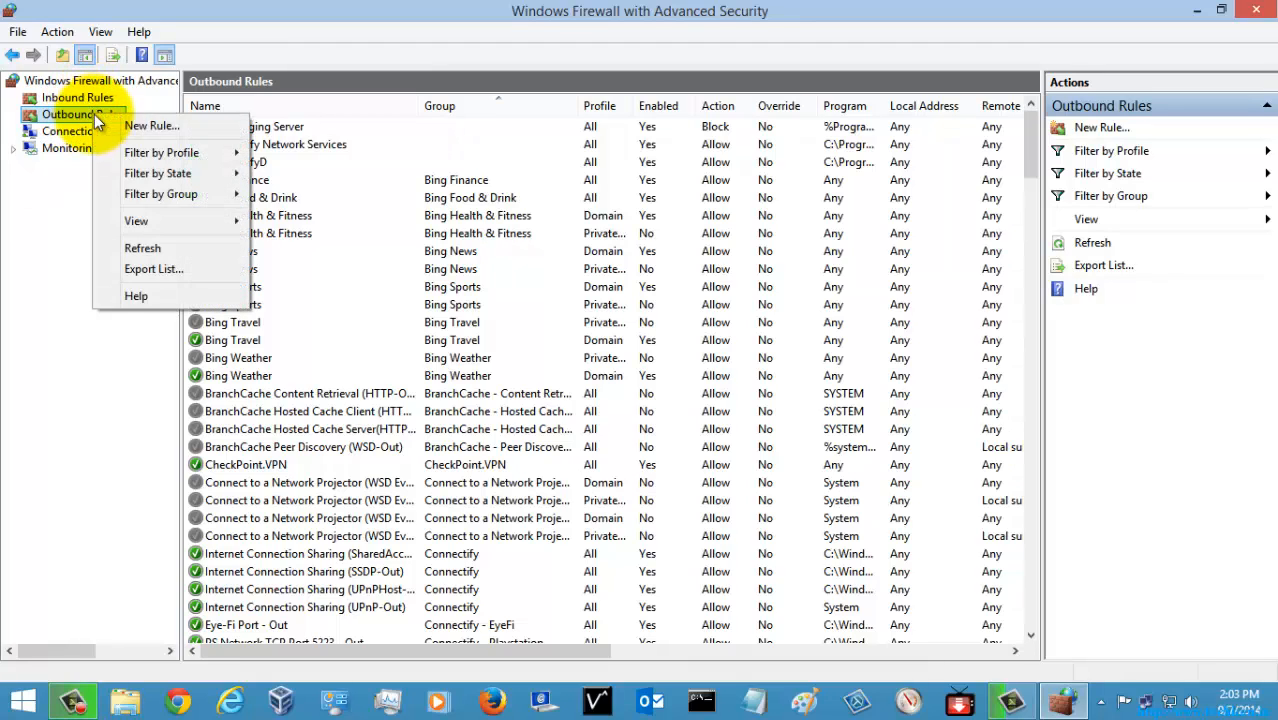
{"action": "left_click", "coordinate": [170, 127]}
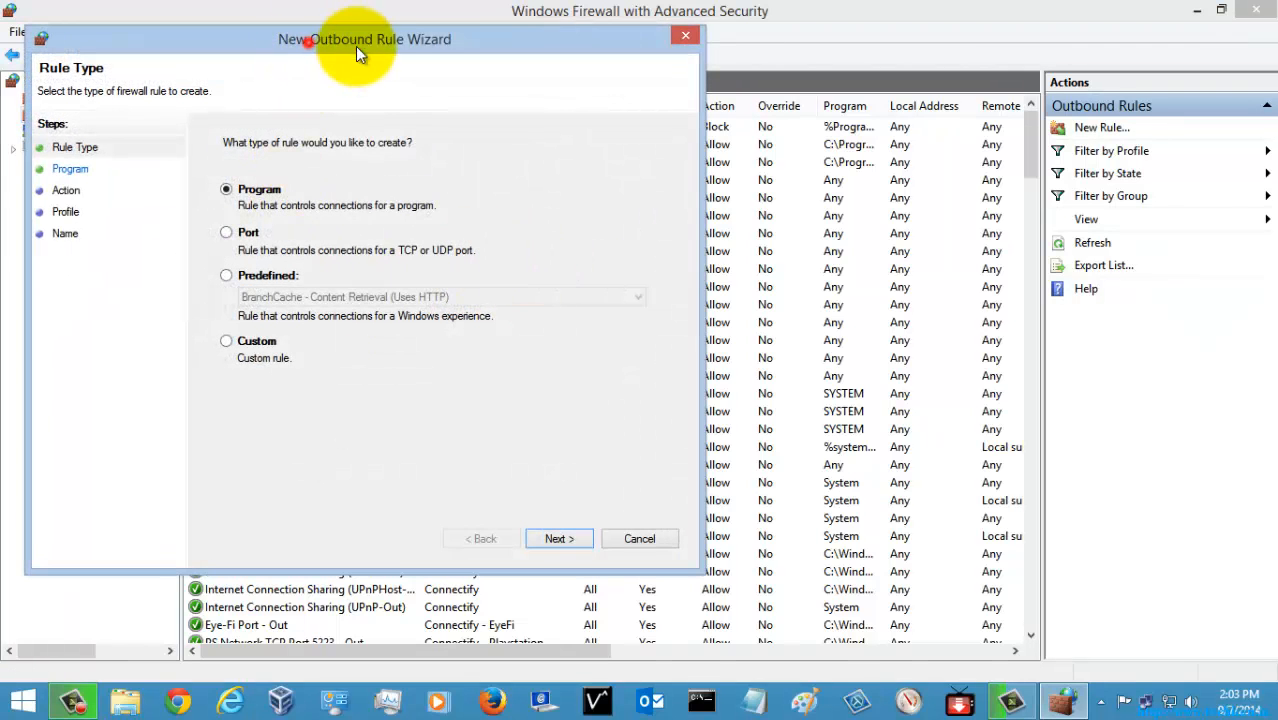
{"action": "left_click_drag", "start_coordinate": [342, 44], "coordinate": [571, 51]}
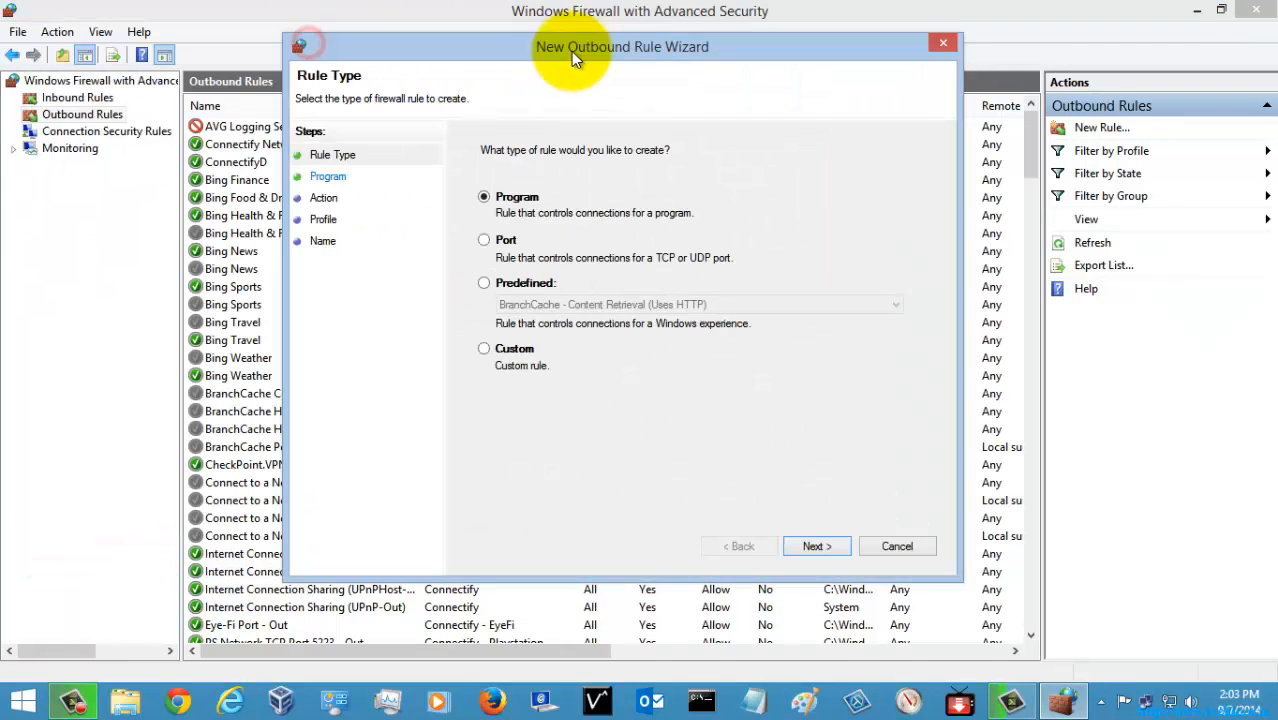
{"action": "left_click", "coordinate": [484, 240]}
{"action": "left_click", "coordinate": [815, 546]}
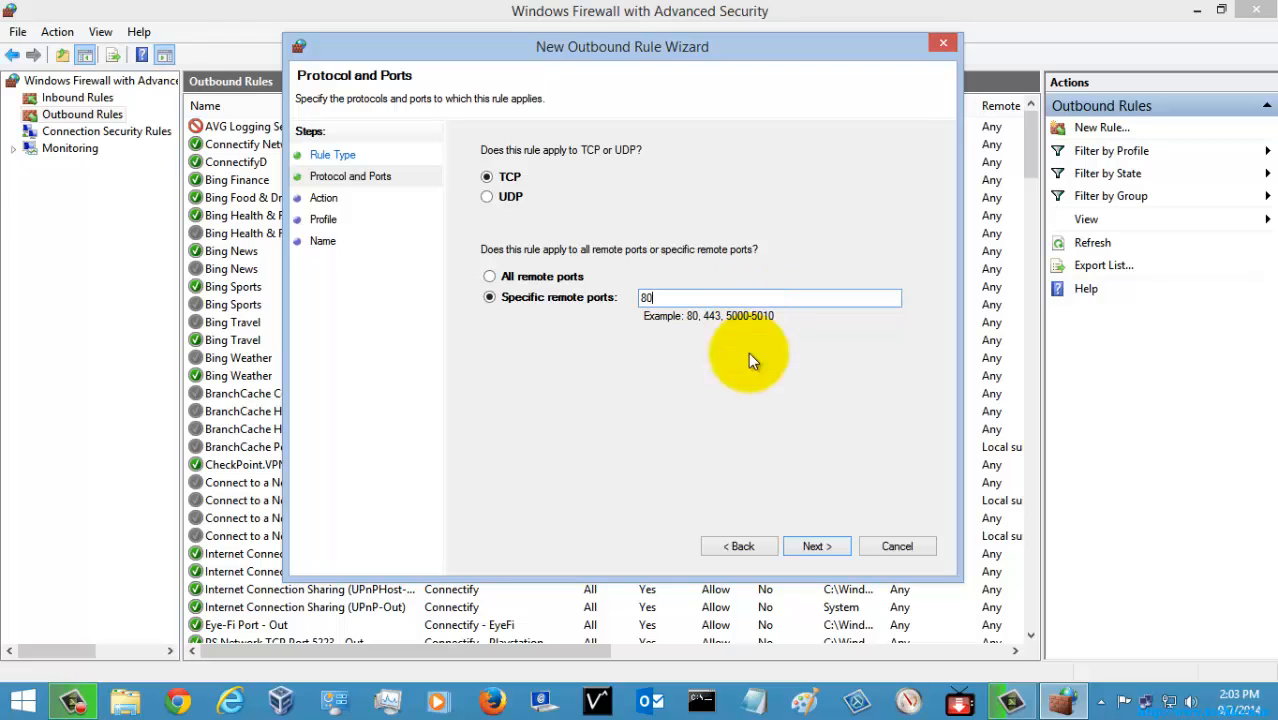
Set the rule to block connections on TCP remote port 80 for the Domain, Private and Public profiles
{"action": "left_click", "coordinate": [816, 546]}
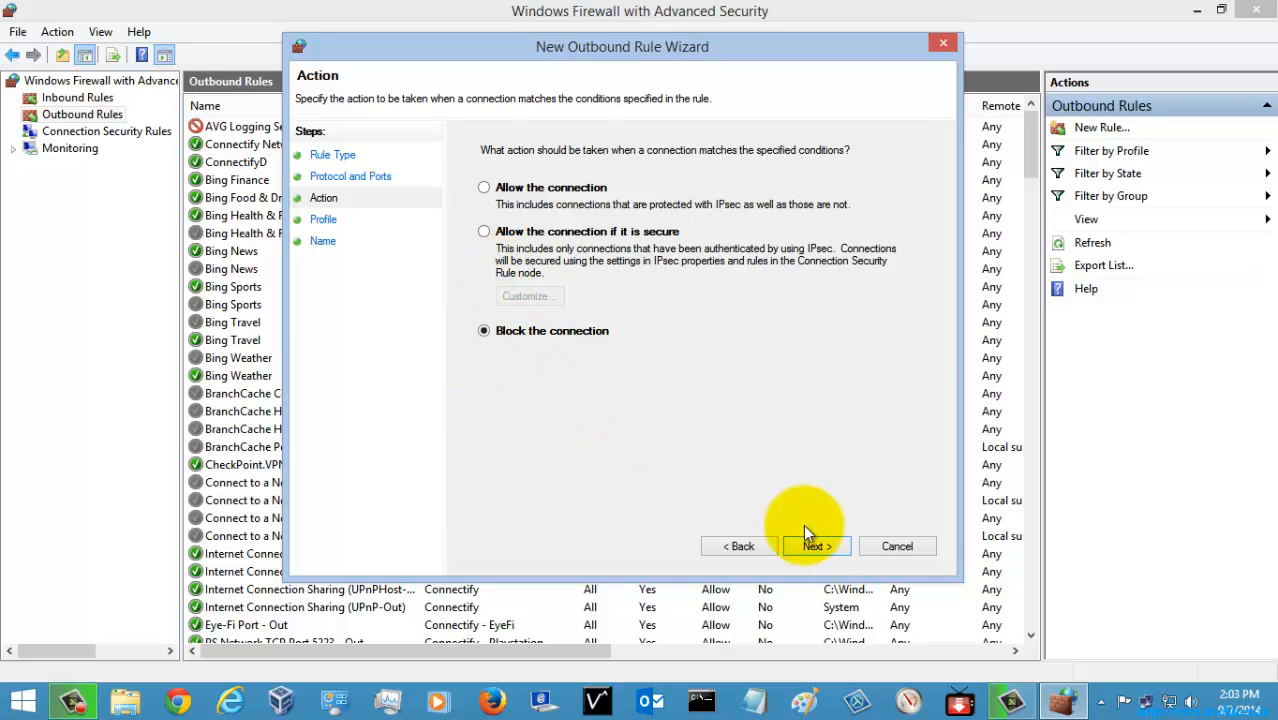
{"action": "left_click", "coordinate": [817, 545]}
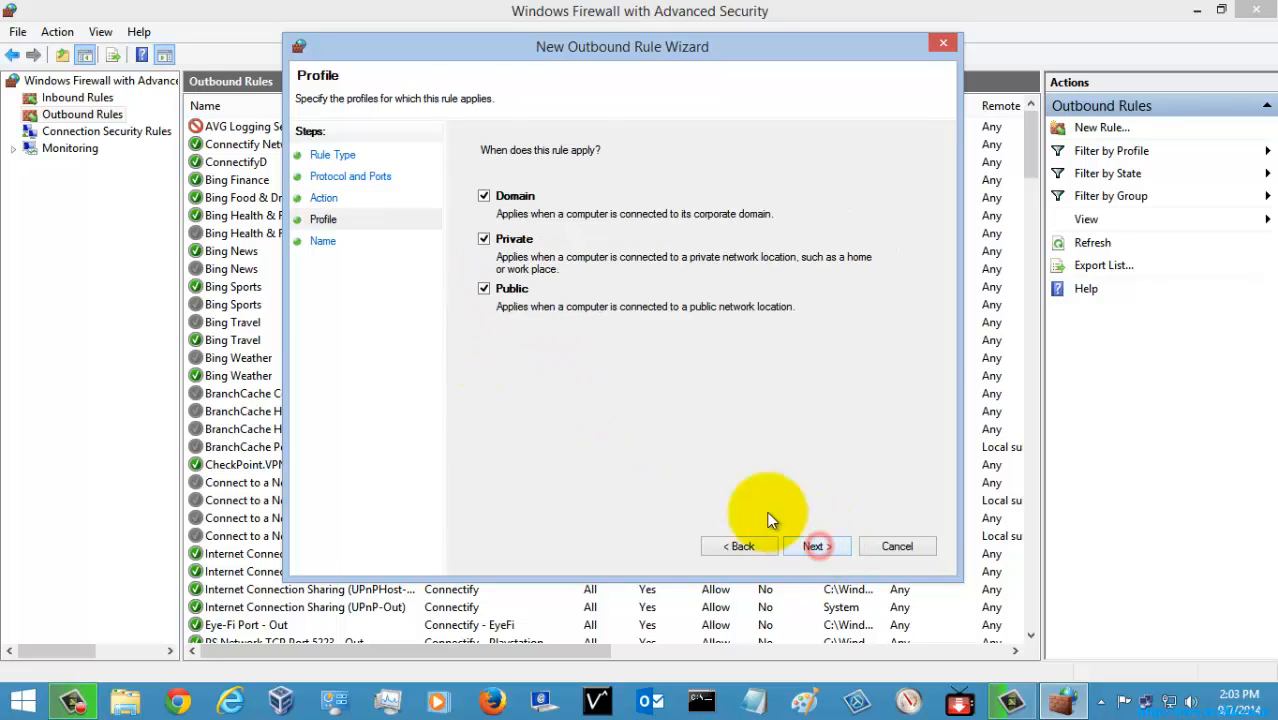
{"action": "left_click", "coordinate": [816, 546]}
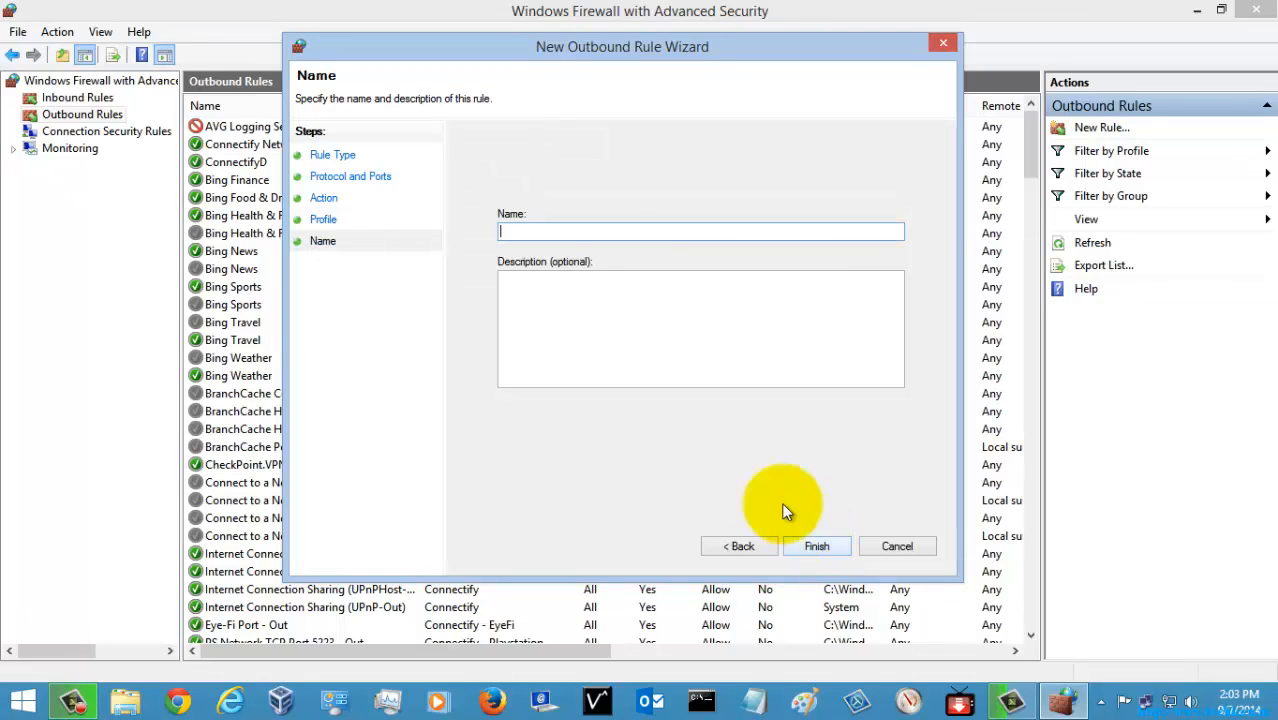
Name the rule "Block Port 80", copy that text into its description, and finish creating the rule
{"action": "left_click", "coordinate": [622, 239]}
{"action": "type", "text": "Block Po"}
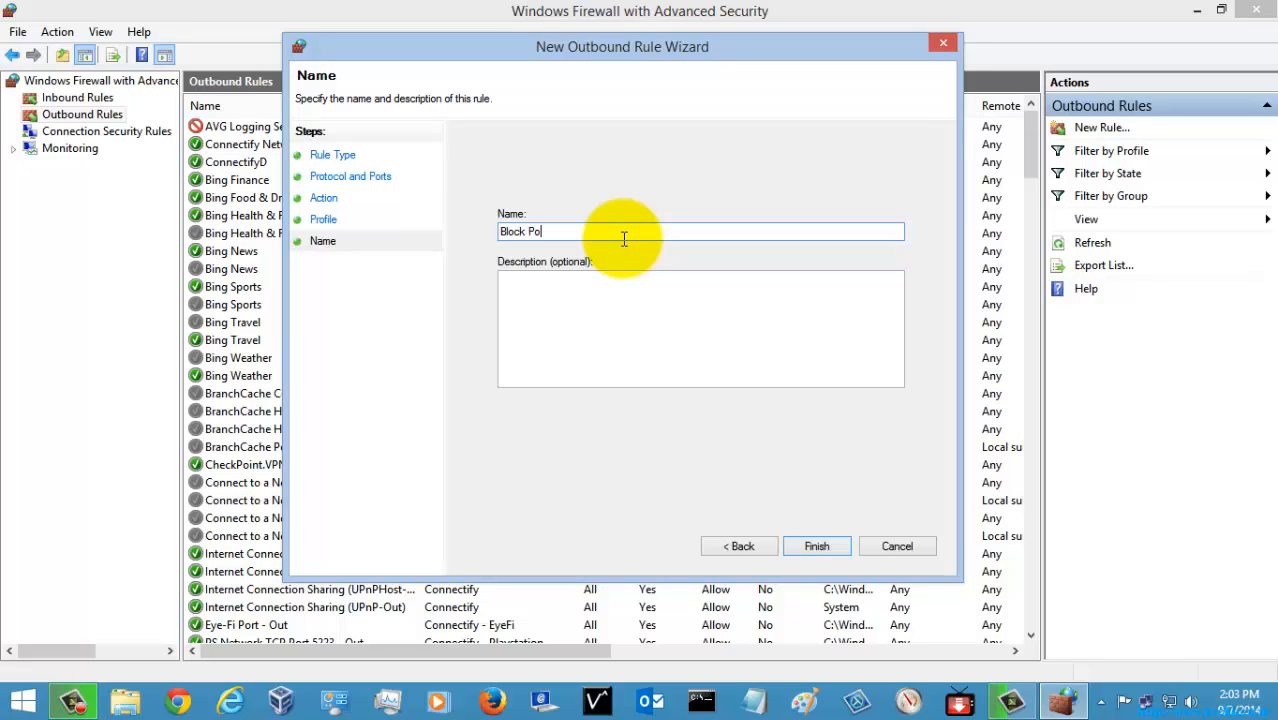
{"action": "type", "text": "rt 80"}
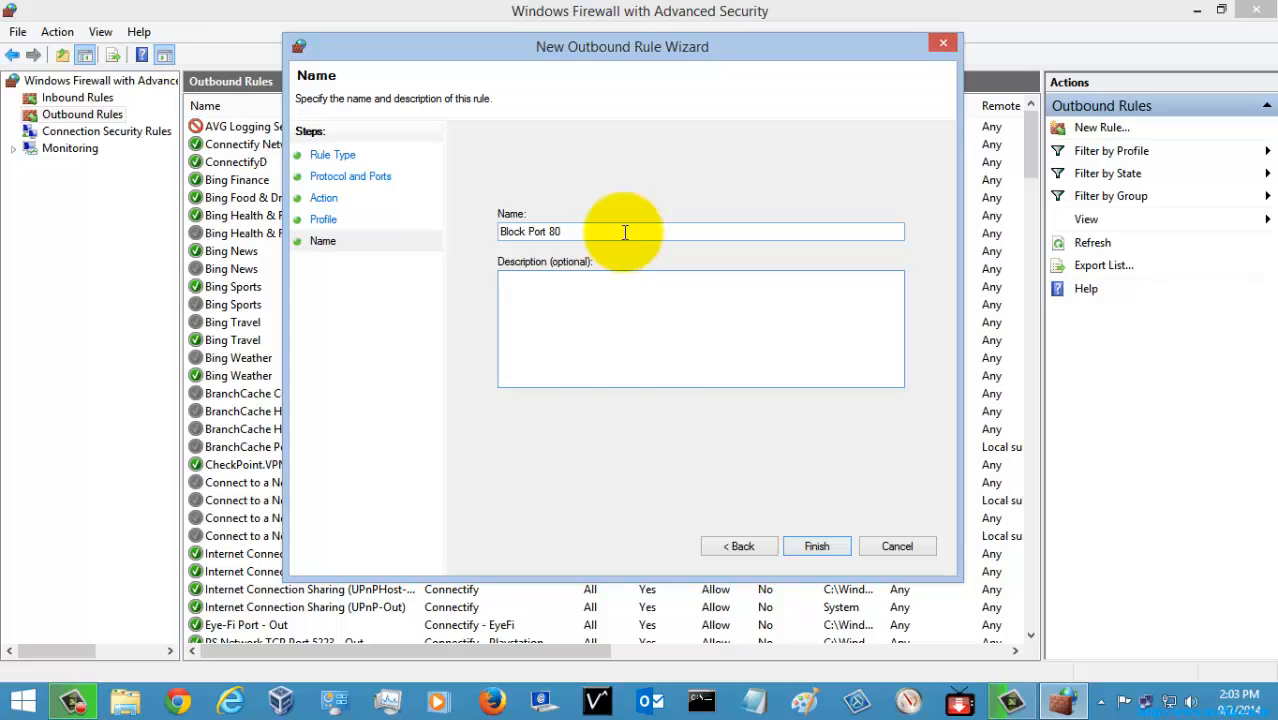
{"action": "left_click_drag", "start_coordinate": [590, 231], "coordinate": [470, 238]}
{"action": "key", "text": "ctrl+c"}
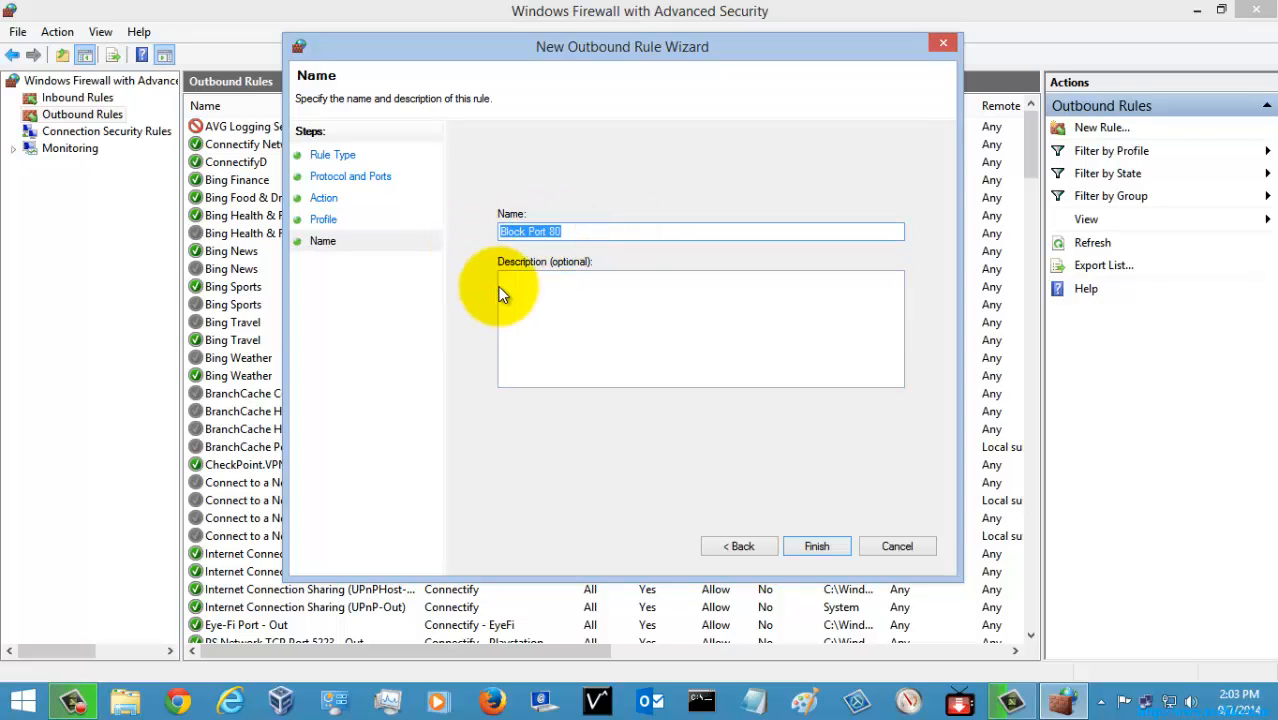
{"action": "left_click", "coordinate": [605, 340]}
{"action": "key", "text": "ctrl+v"}
{"action": "left_click", "coordinate": [810, 545]}
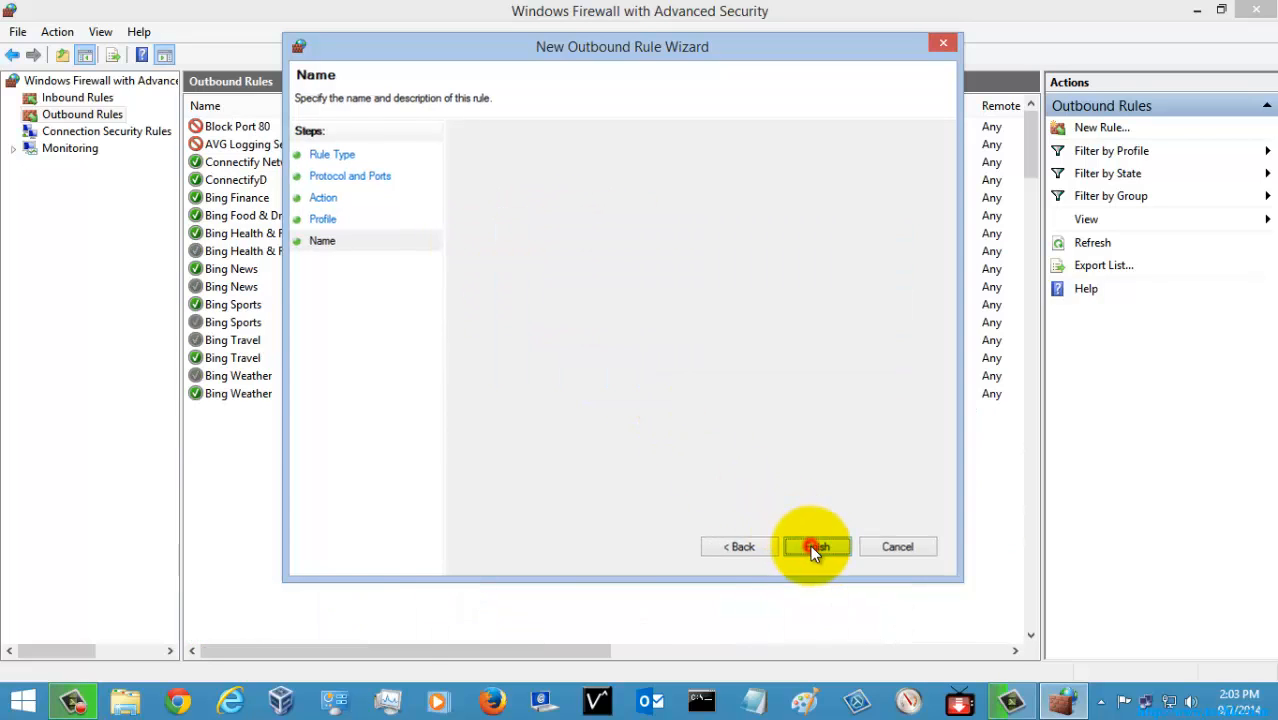
{"action": "left_click", "coordinate": [274, 127]}
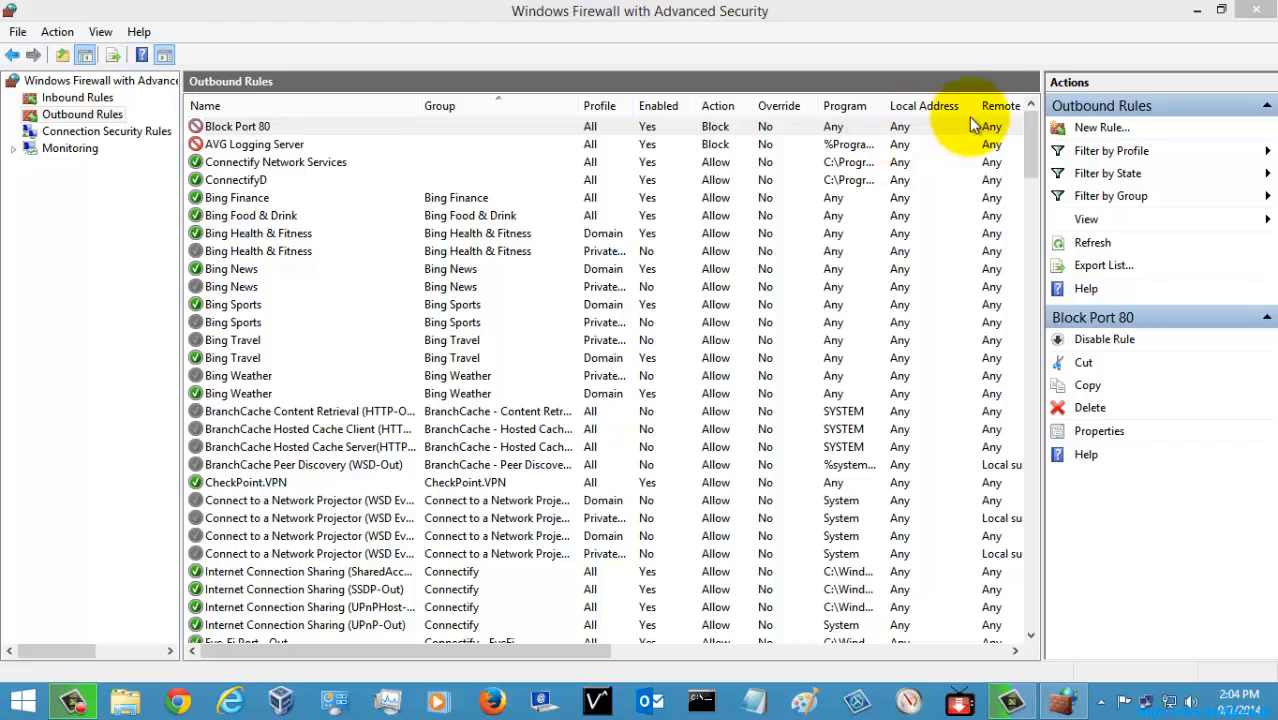
{"action": "left_click", "coordinate": [379, 127]}
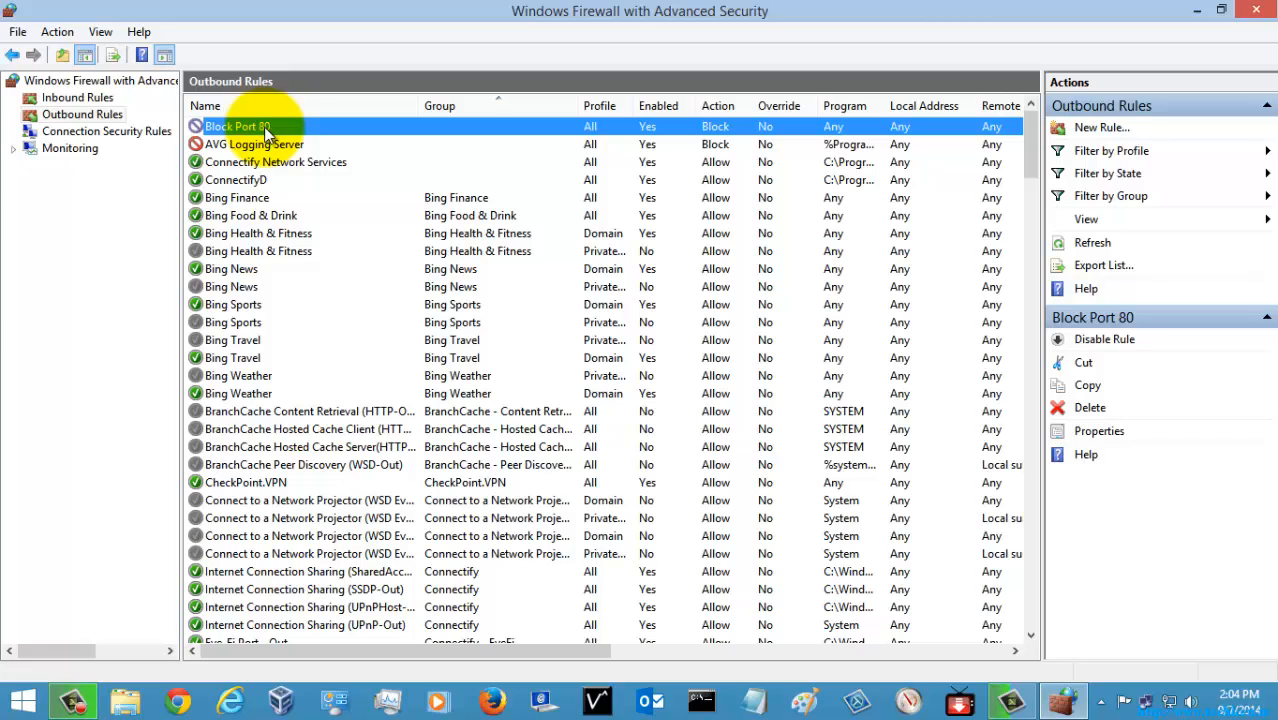
{"action": "left_click", "coordinate": [178, 700]}
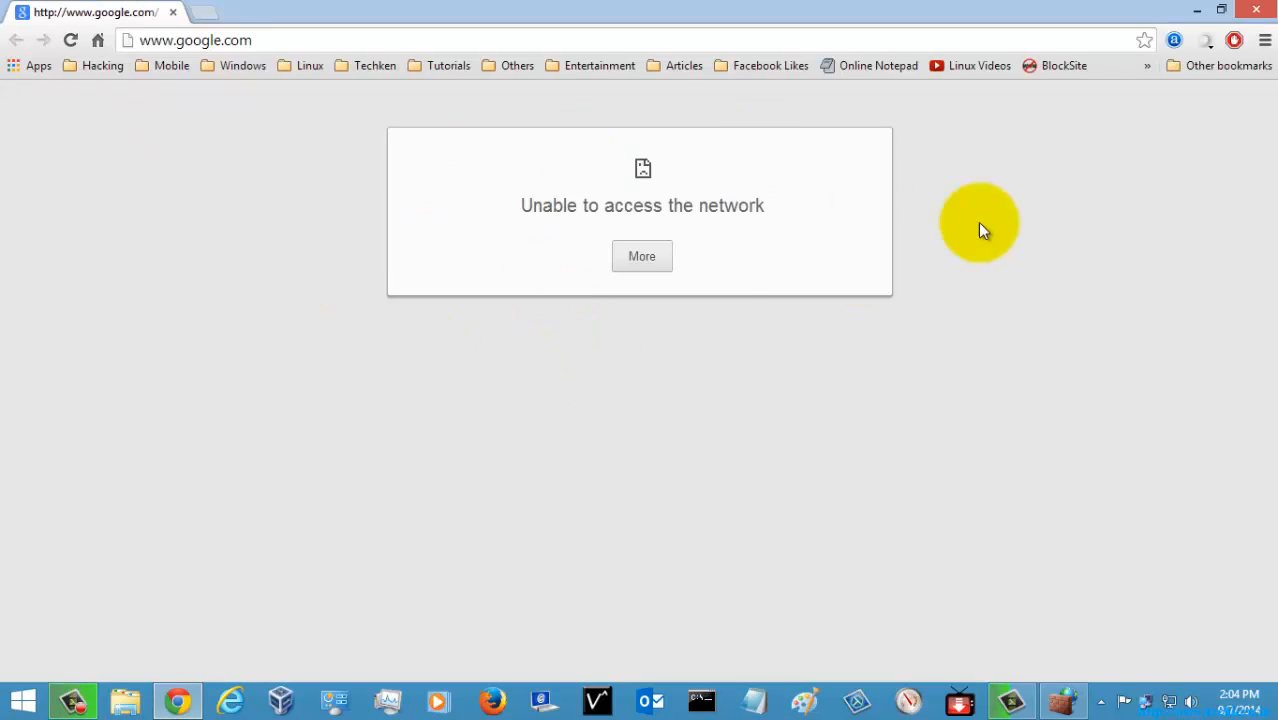
{"action": "left_click", "coordinate": [204, 11]}
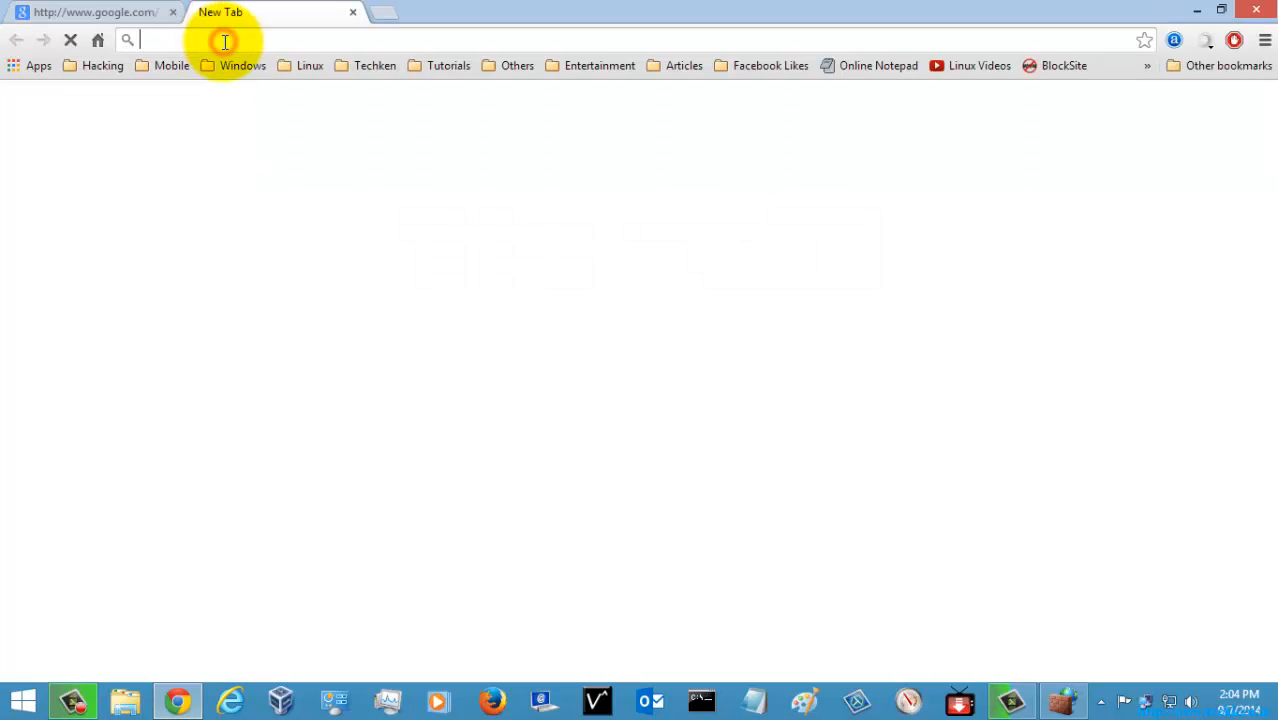
{"action": "type", "text": "yahoo"}
{"action": "key", "text": "ctrl+Return"}
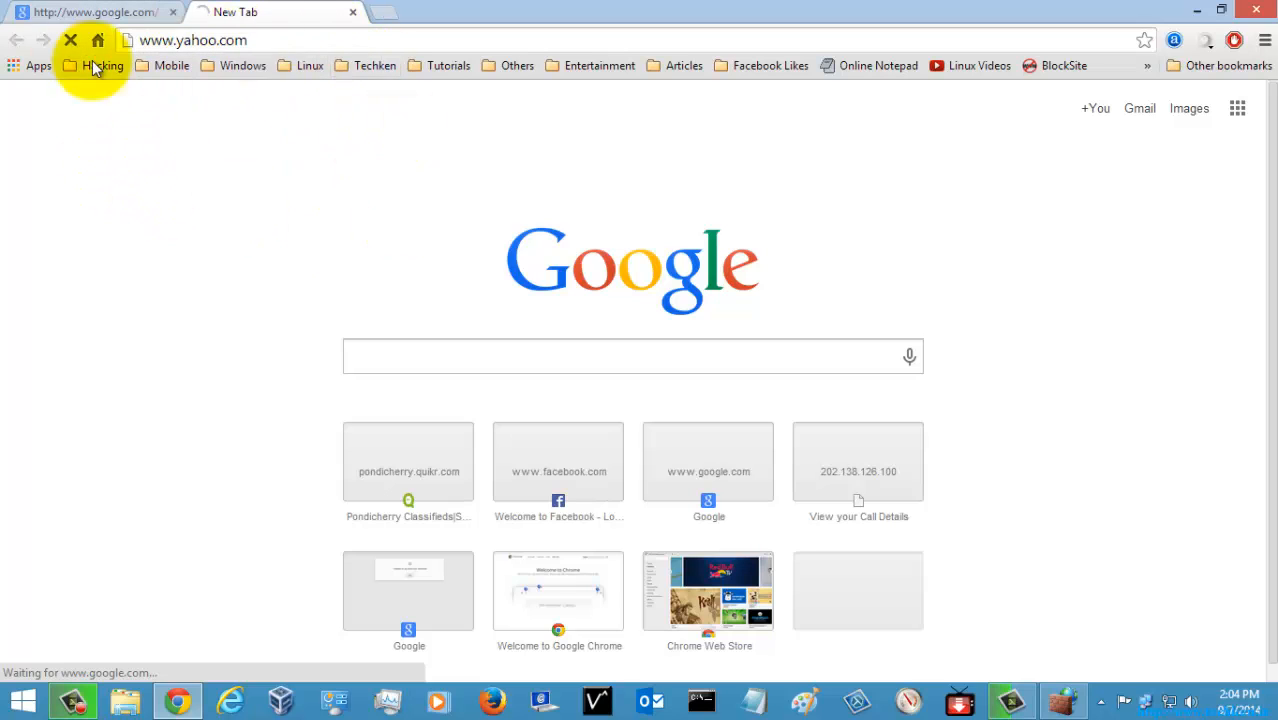
{"action": "left_click", "coordinate": [354, 13]}
{"action": "left_click", "coordinate": [1240, 12]}
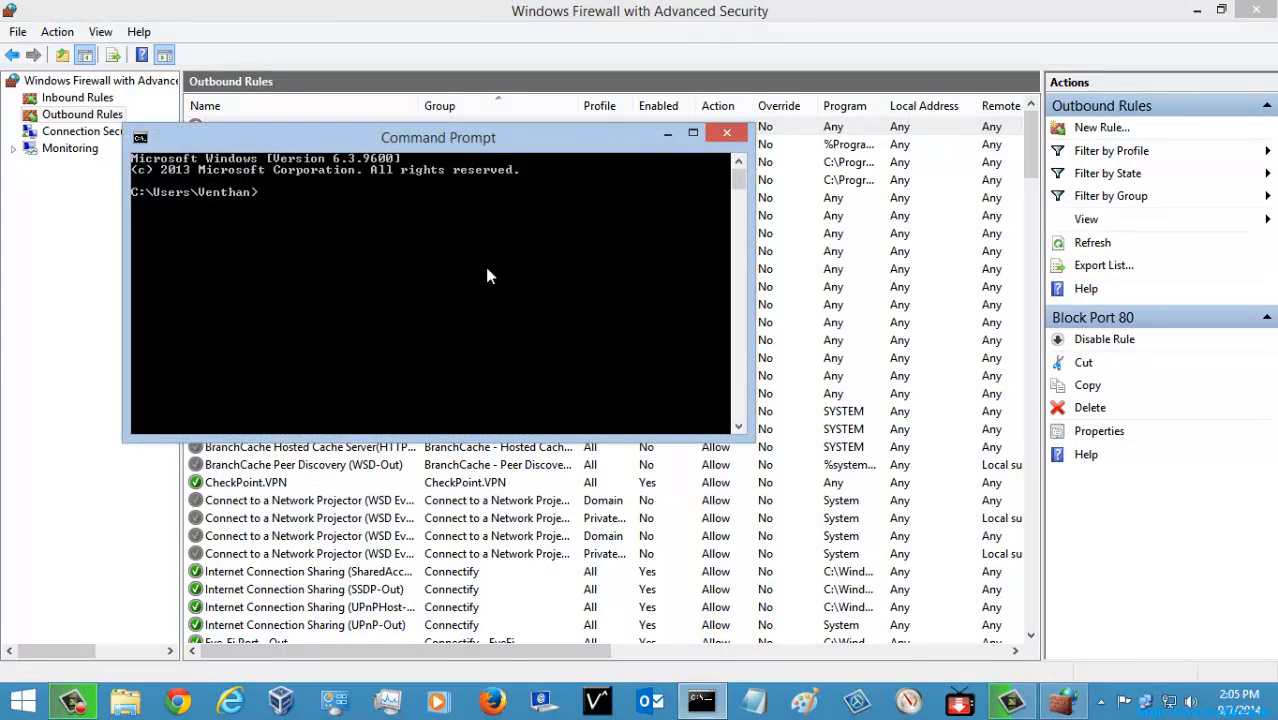
Ping google.com from the Command Prompt while the Block Port 80 rule is enabled
{"action": "left_click_drag", "start_coordinate": [429, 130], "coordinate": [694, 152]}
{"action": "left_click", "coordinate": [673, 274]}
{"action": "type", "text": "ping"}
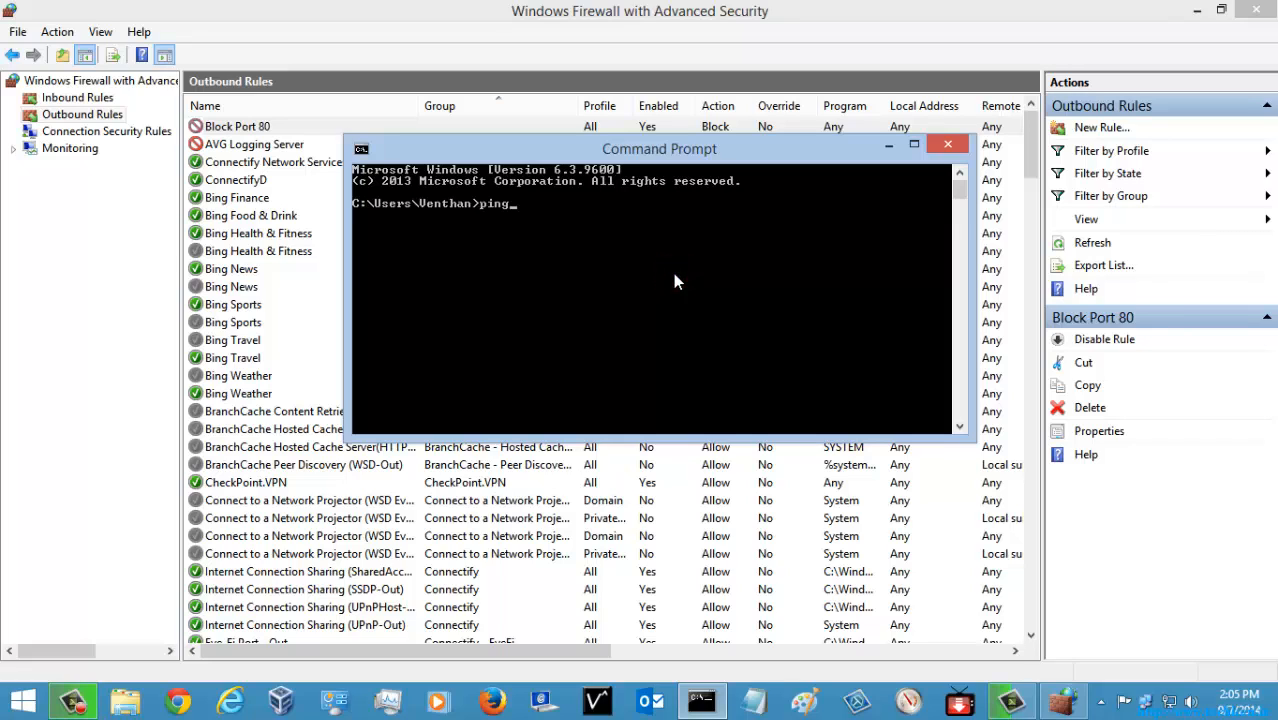
{"action": "type", "text": " google.com"}
{"action": "key", "text": "Return"}
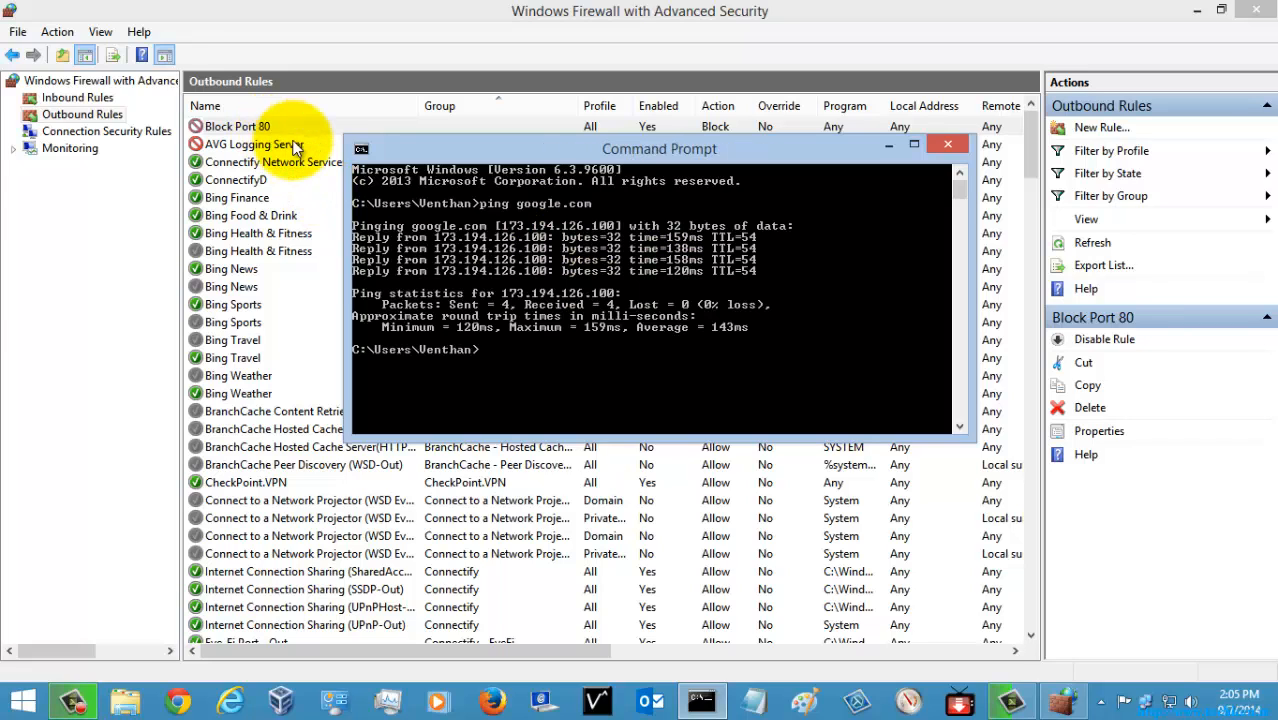
{"action": "left_click", "coordinate": [898, 147]}
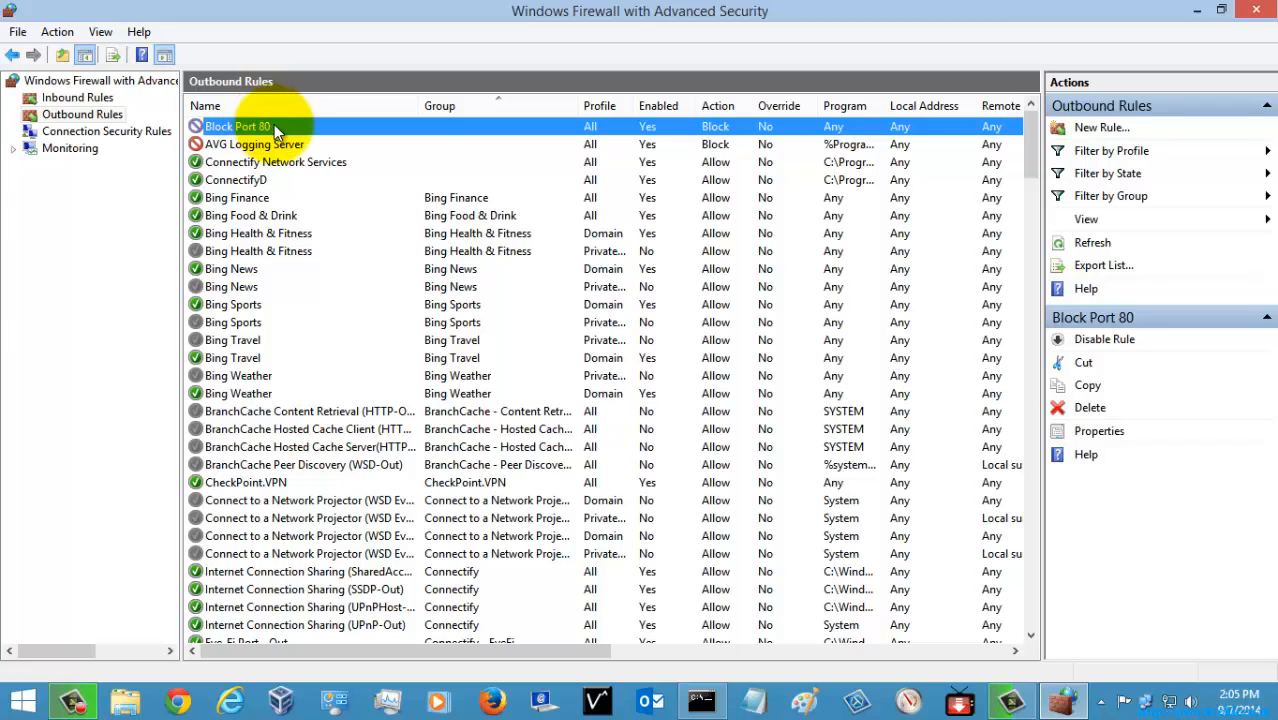
Disable the Block Port 80 outbound rule and check Google access again in Chrome
{"action": "right_click", "coordinate": [274, 124]}
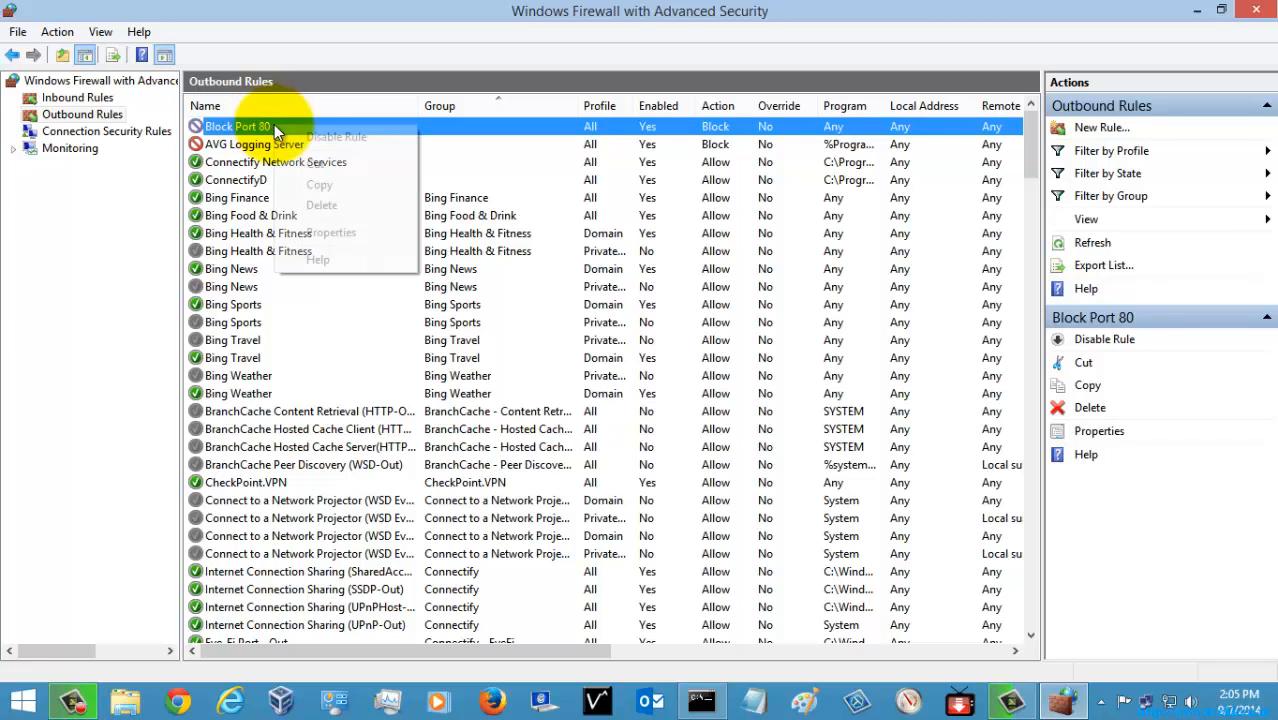
{"action": "left_click", "coordinate": [327, 138]}
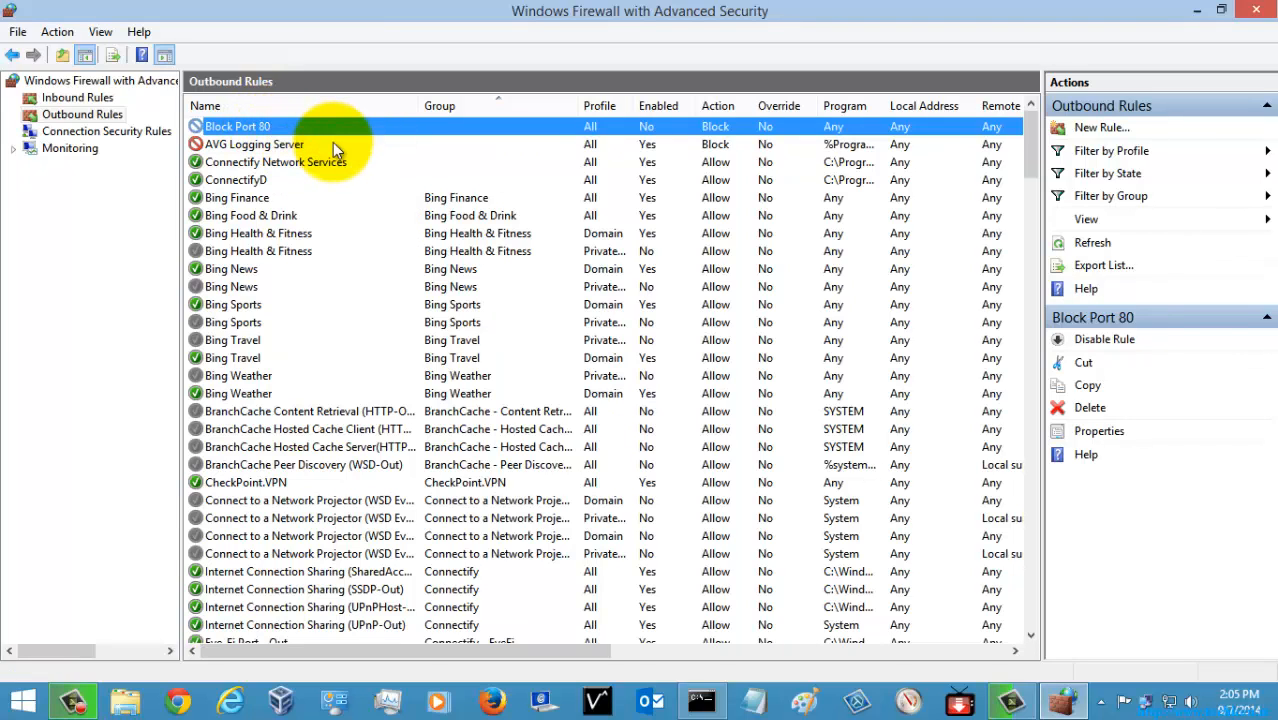
{"action": "left_click", "coordinate": [255, 144]}
{"action": "left_click", "coordinate": [243, 127]}
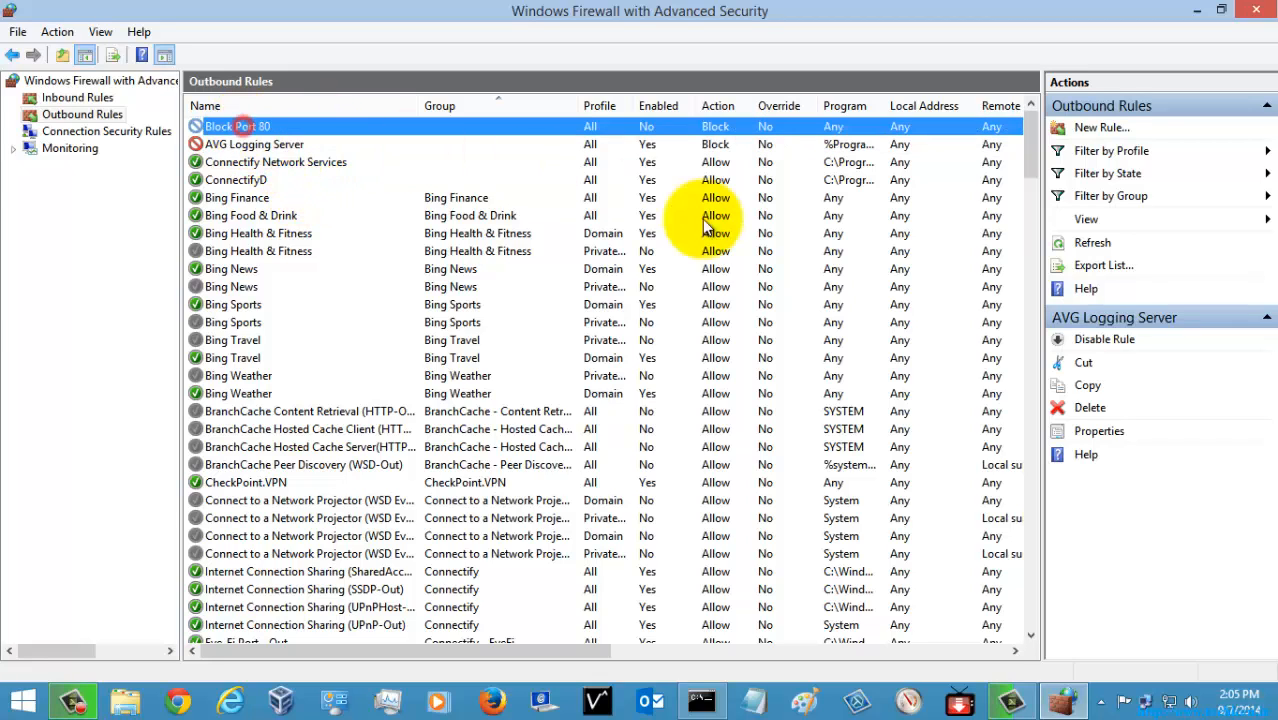
{"action": "left_click", "coordinate": [182, 704]}
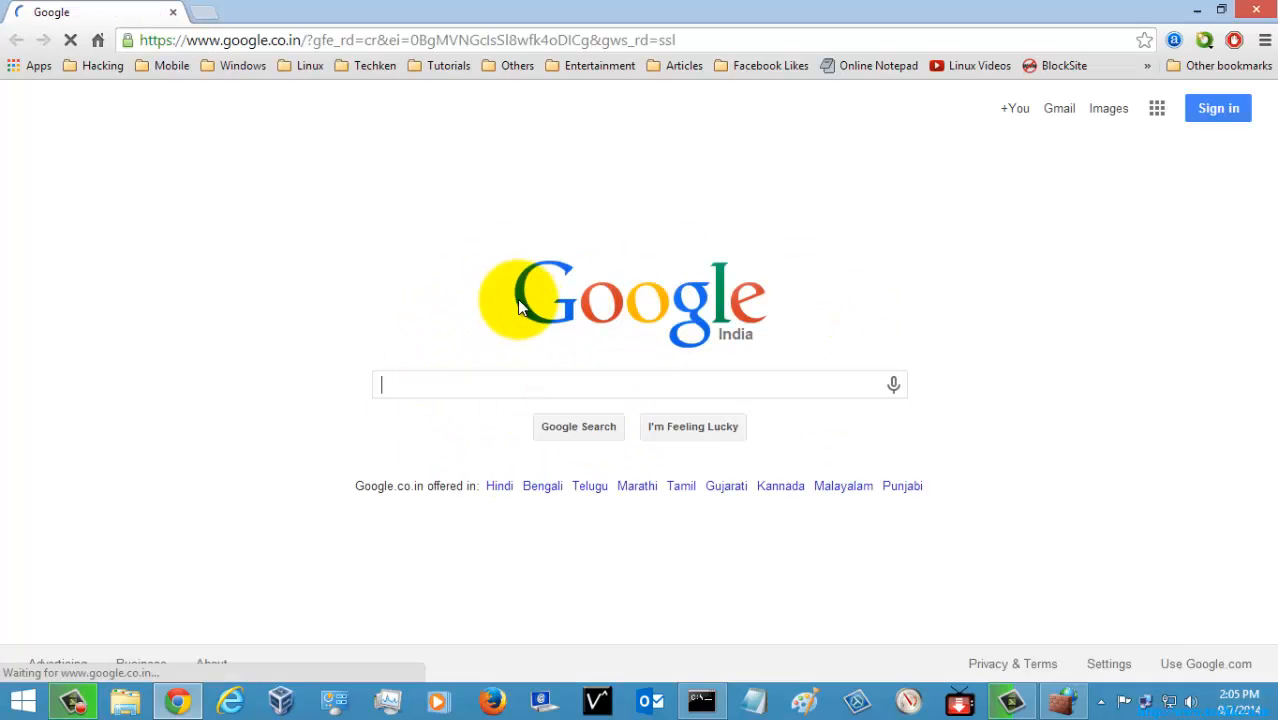
{"action": "left_click", "coordinate": [1255, 12]}
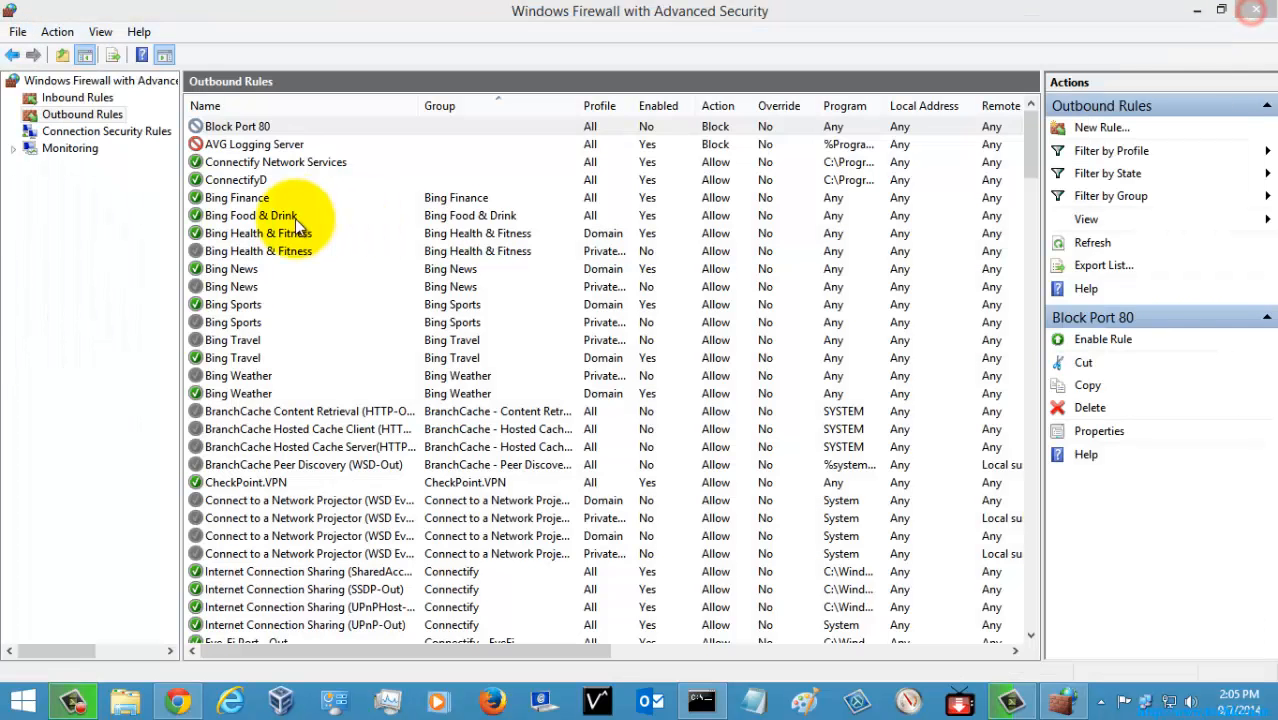
Delete the Block Port 80 rule from the outbound rules
{"action": "left_click", "coordinate": [78, 114]}
{"action": "right_click", "coordinate": [285, 128]}
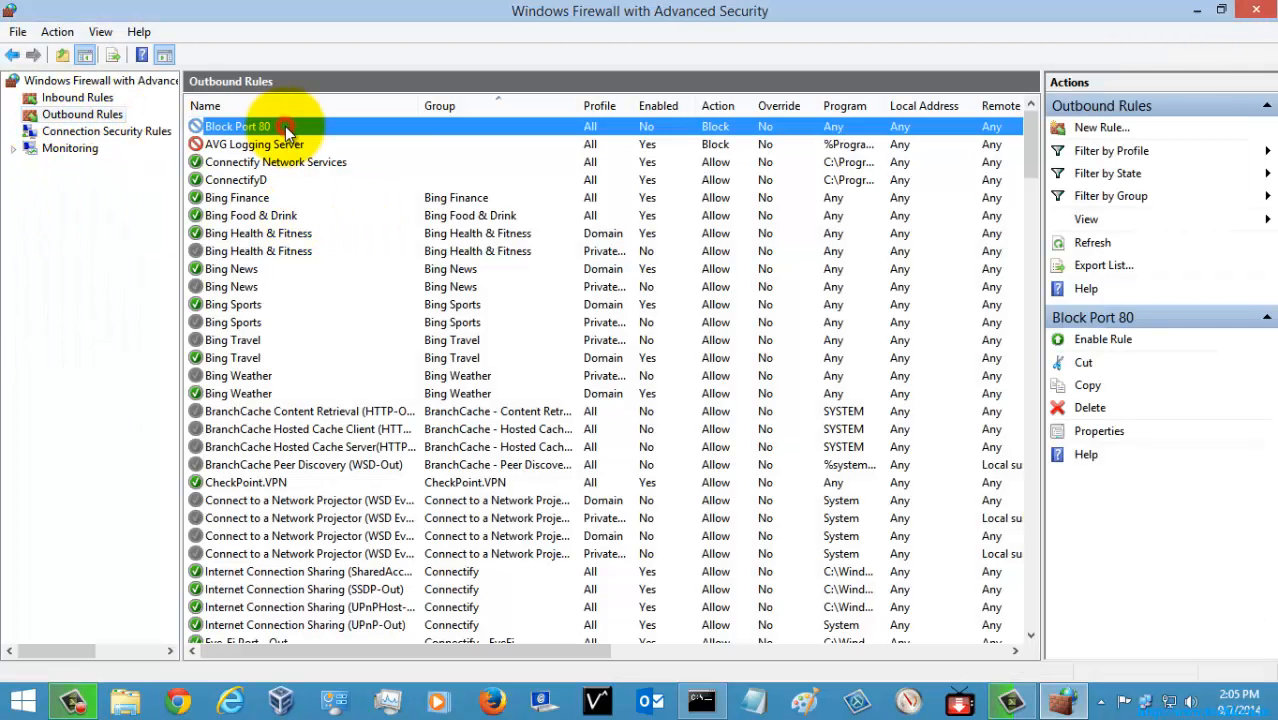
{"action": "left_click", "coordinate": [333, 208]}
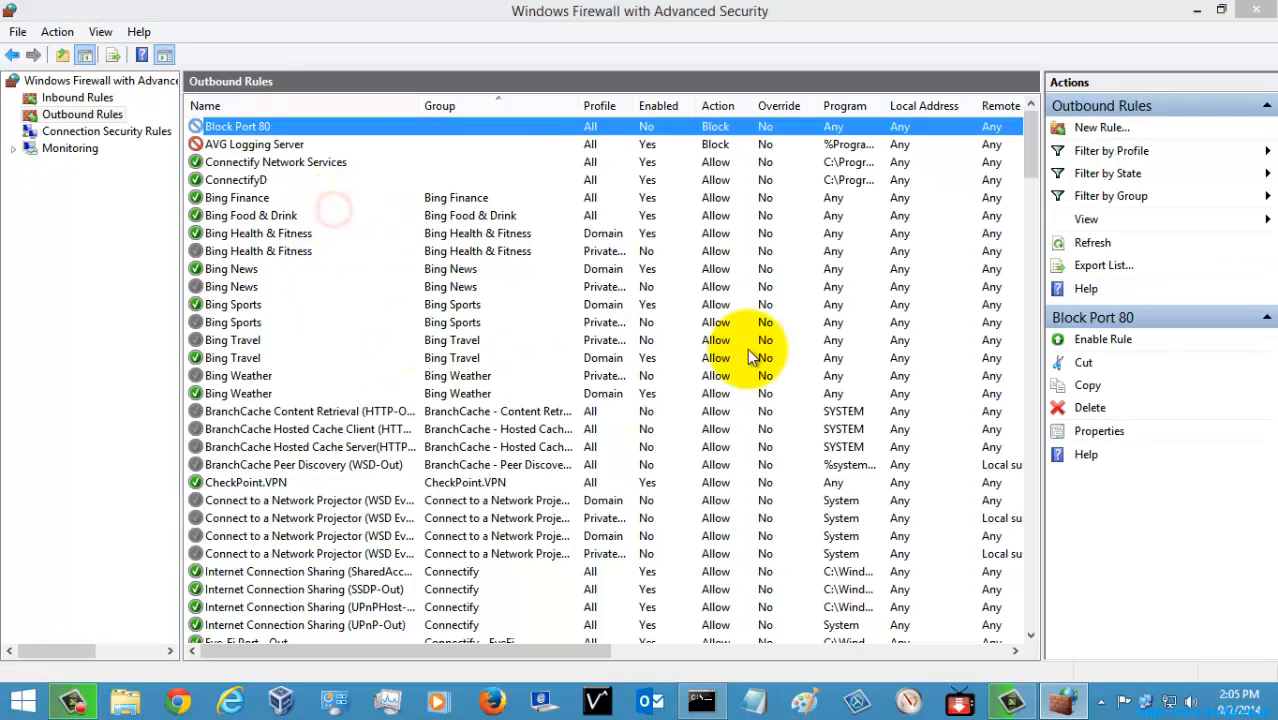
{"action": "left_click", "coordinate": [660, 421]}
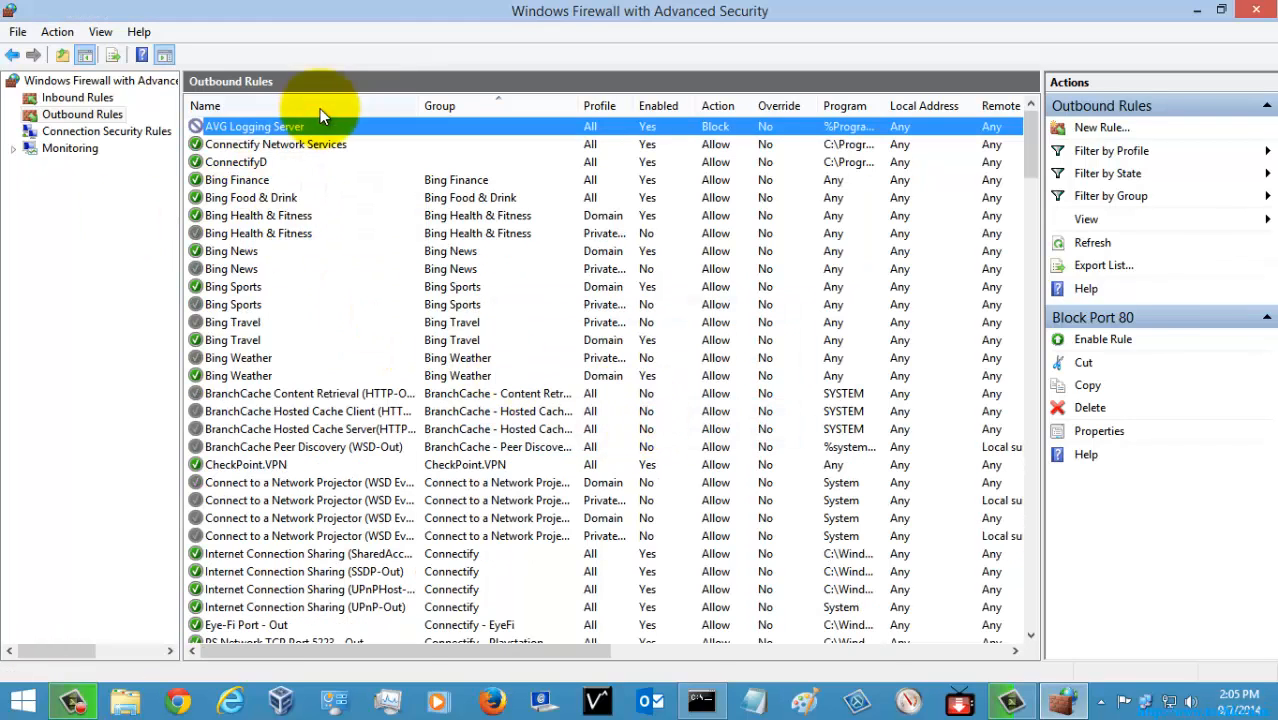
Delete the Test for CCleaner rule from the inbound rules
{"action": "left_click", "coordinate": [60, 97]}
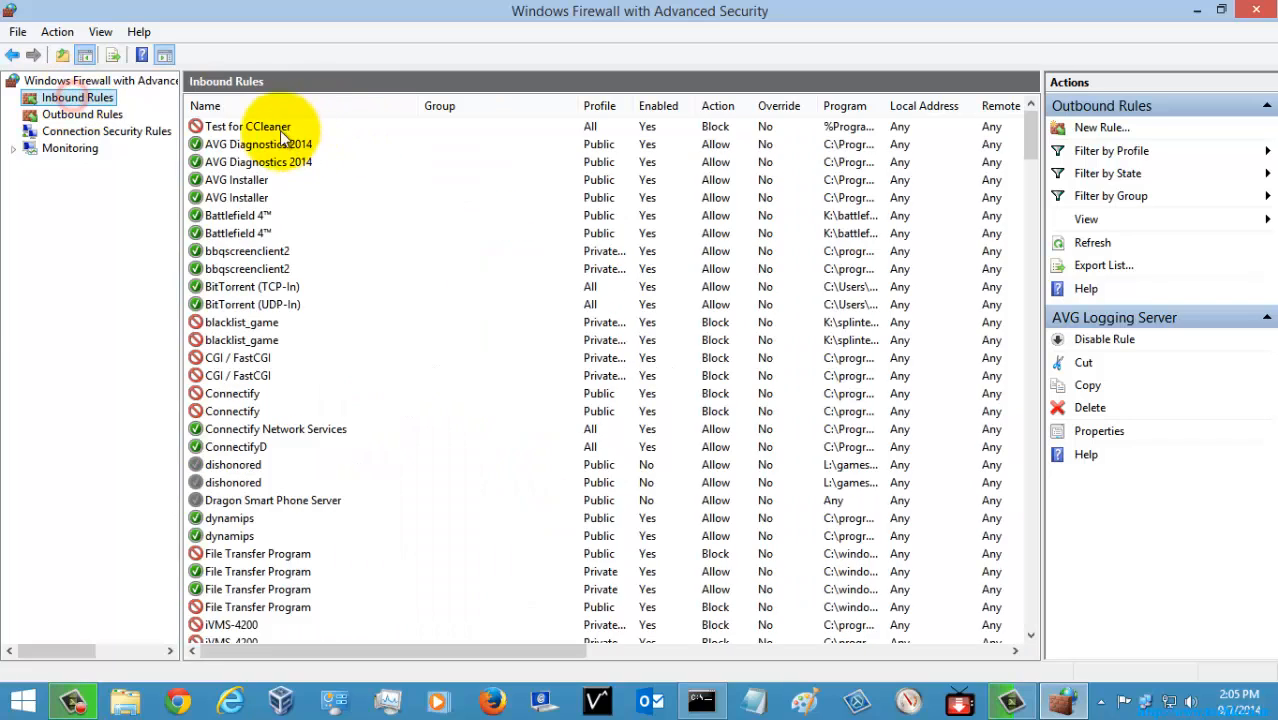
{"action": "right_click", "coordinate": [317, 125]}
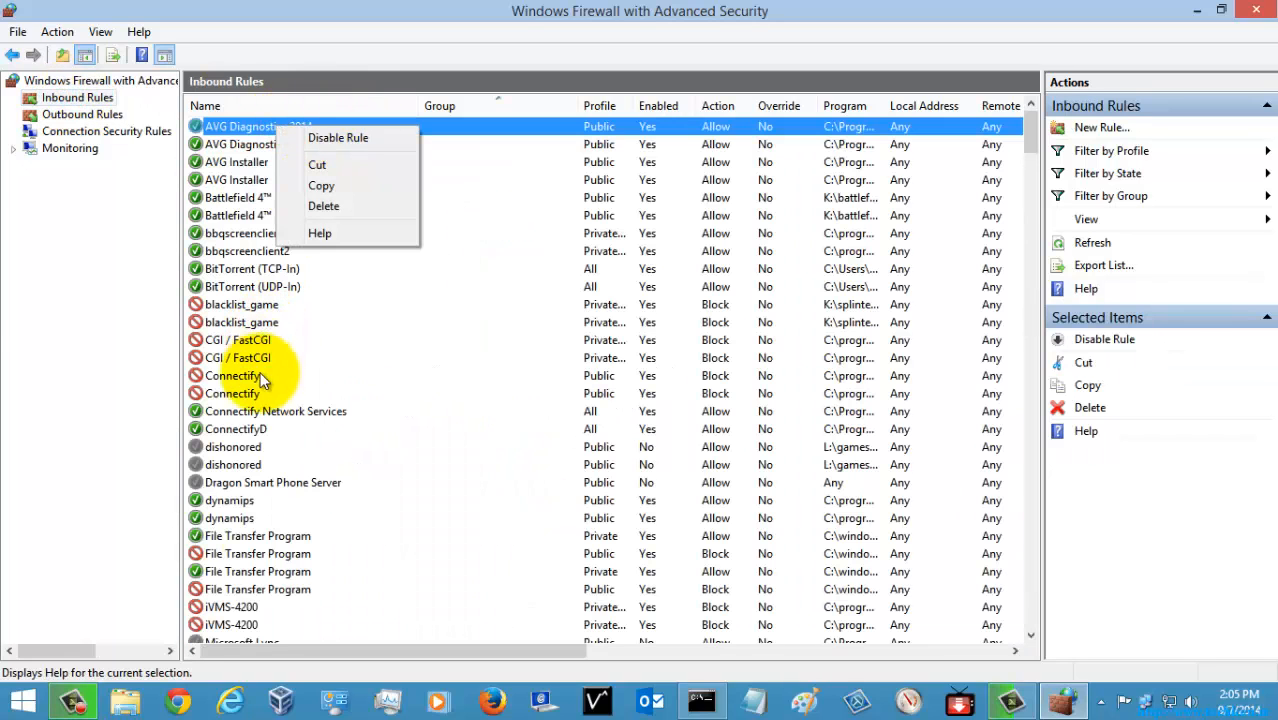
{"action": "left_click", "coordinate": [259, 589]}
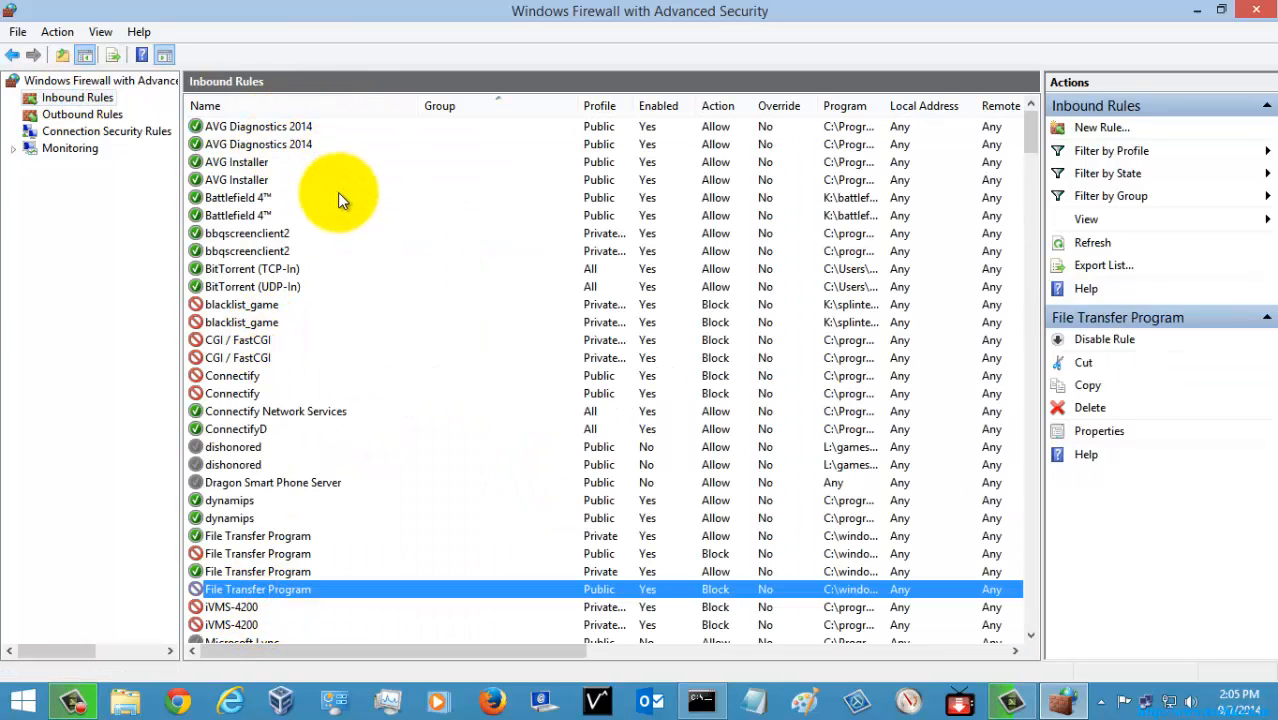
{"action": "scroll", "coordinate": [337, 200], "scroll_direction": "down", "scroll_amount": 3}
{"action": "scroll", "coordinate": [293, 325], "scroll_direction": "down", "scroll_amount": 8}
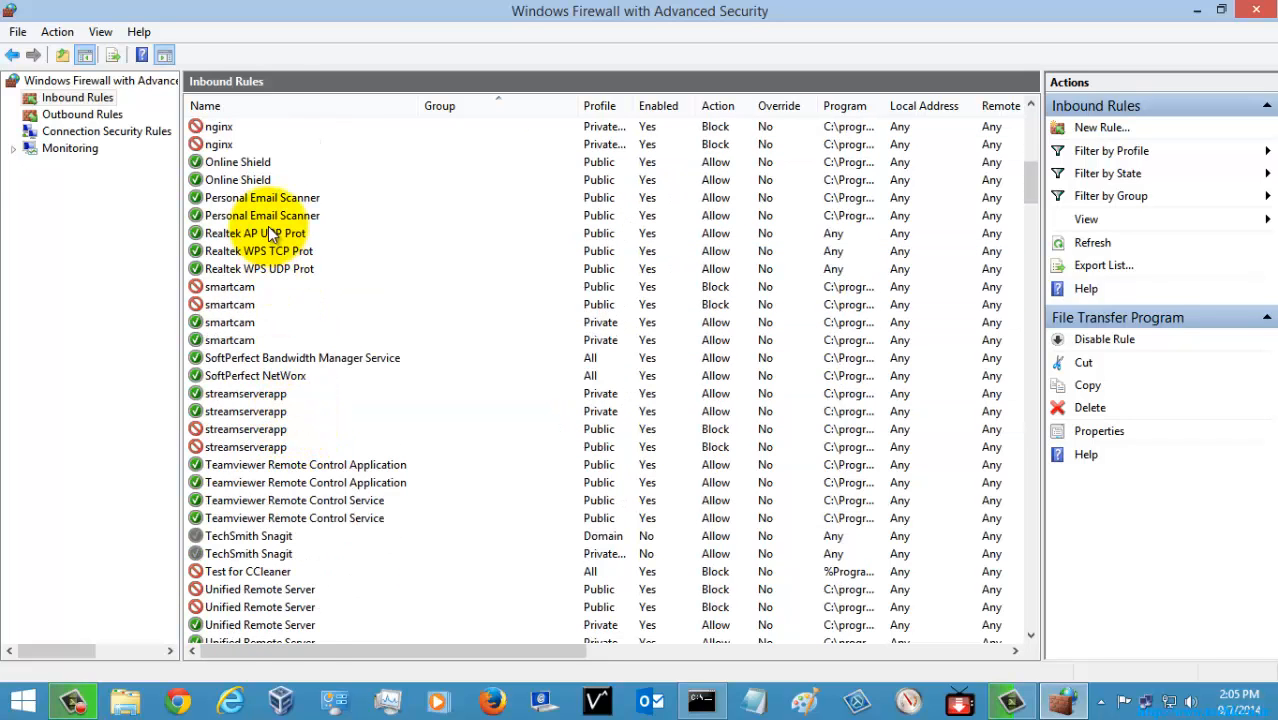
{"action": "left_click", "coordinate": [258, 573]}
{"action": "right_click", "coordinate": [258, 573]}
{"action": "left_click", "coordinate": [311, 504]}
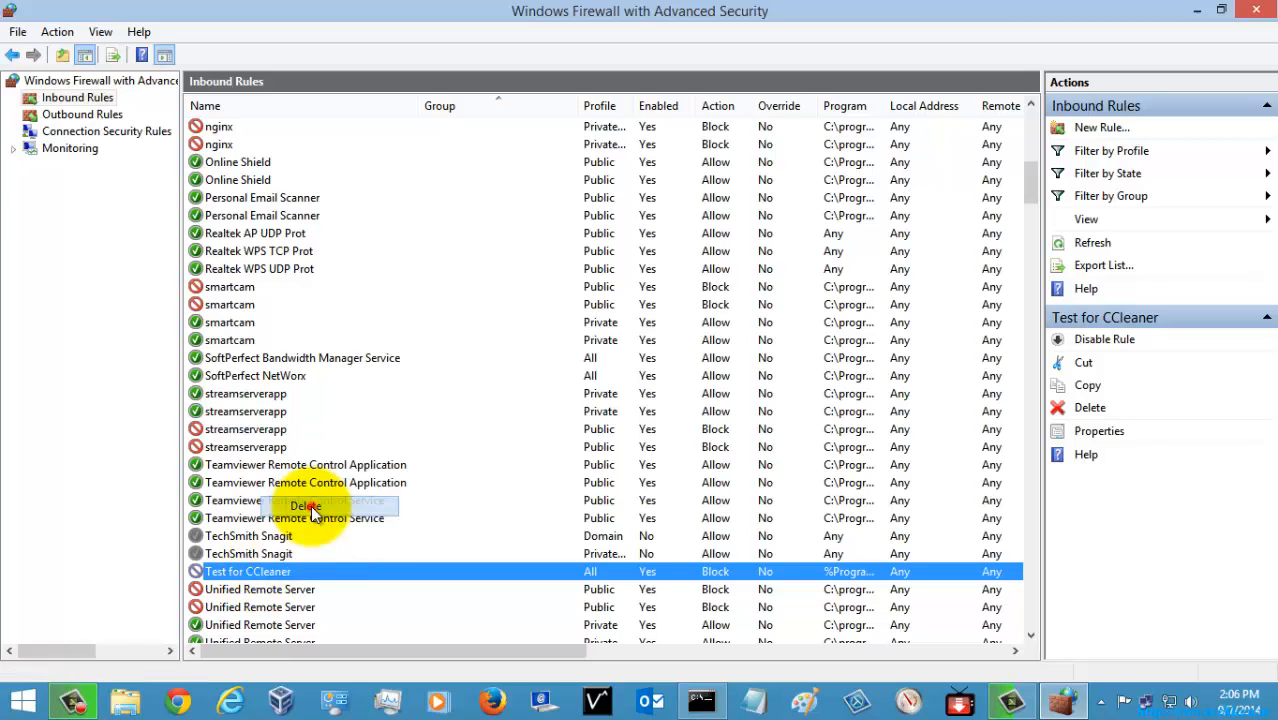
{"action": "left_click", "coordinate": [659, 421]}
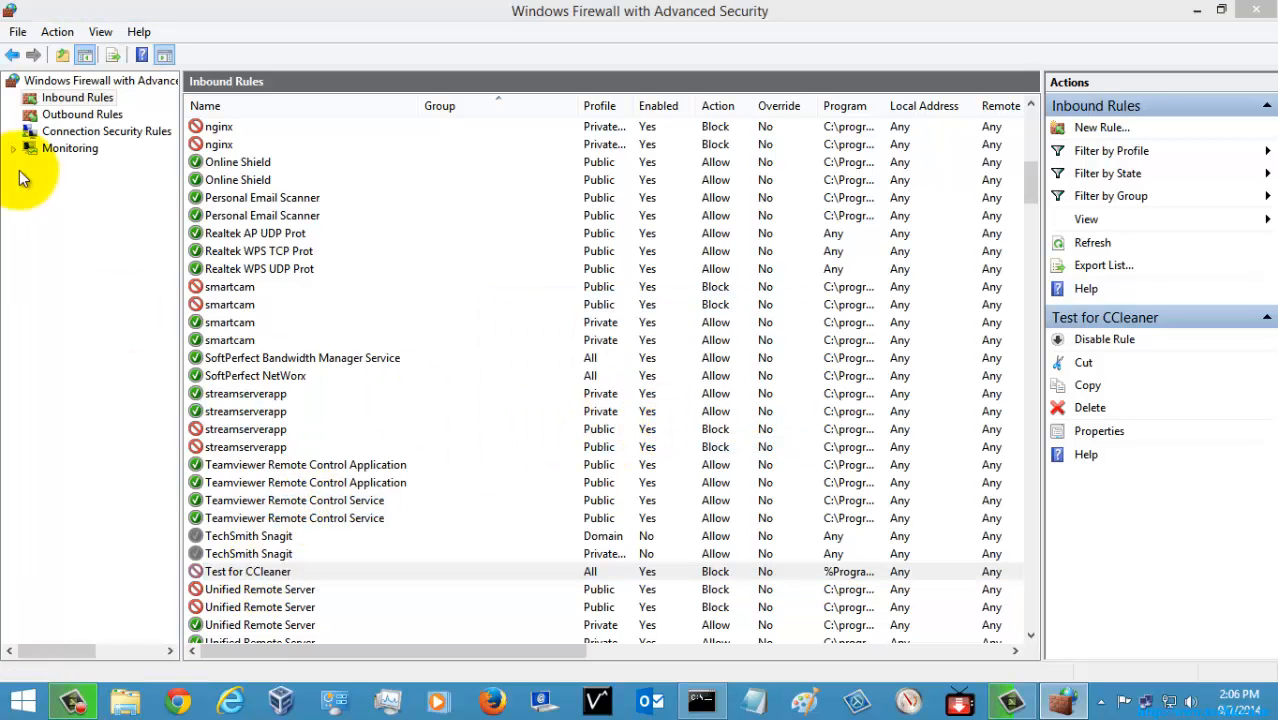
Start a new outbound rule of the Predefined type for Windows Media Player
{"action": "left_click", "coordinate": [85, 112]}
{"action": "right_click", "coordinate": [85, 112]}
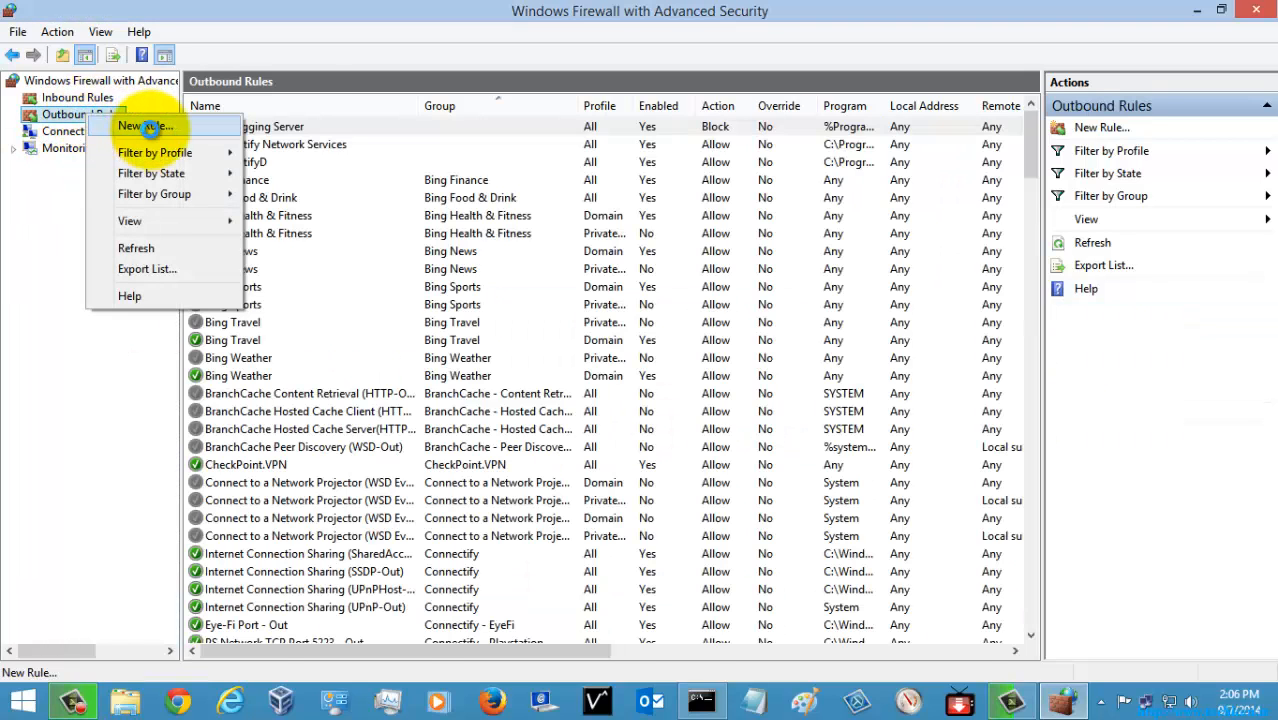
{"action": "left_click", "coordinate": [152, 127]}
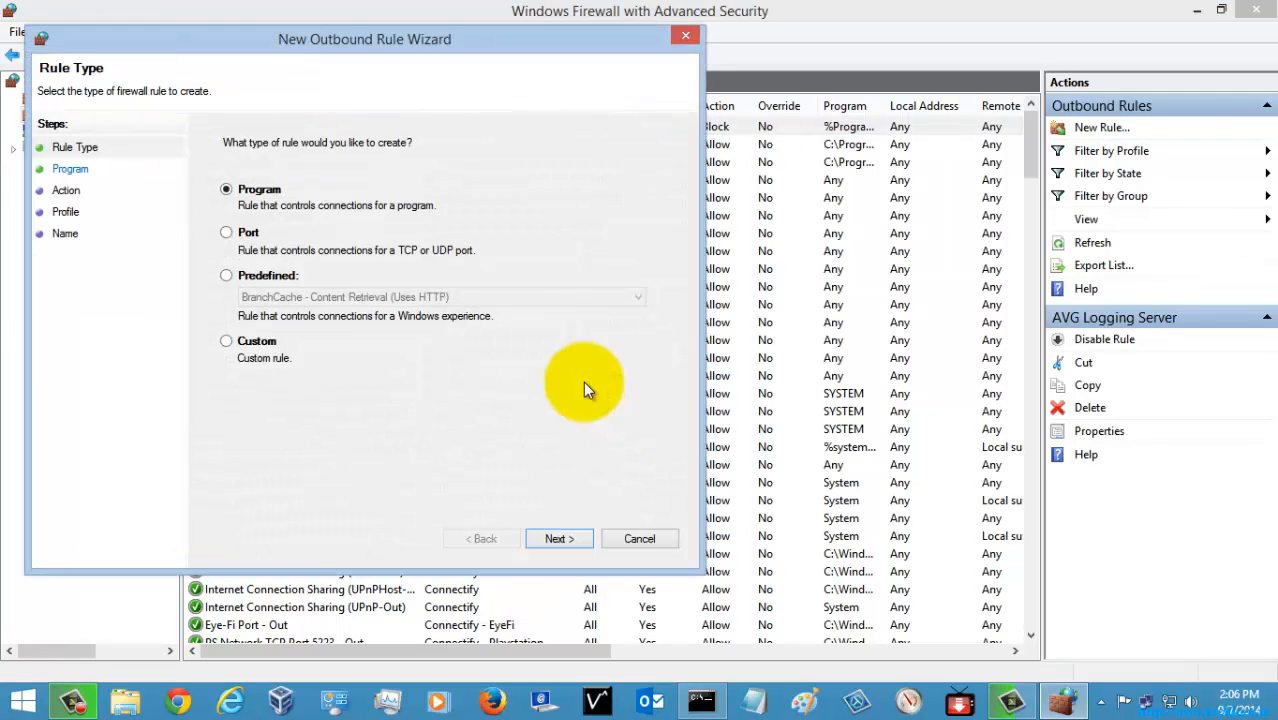
{"action": "left_click", "coordinate": [226, 275]}
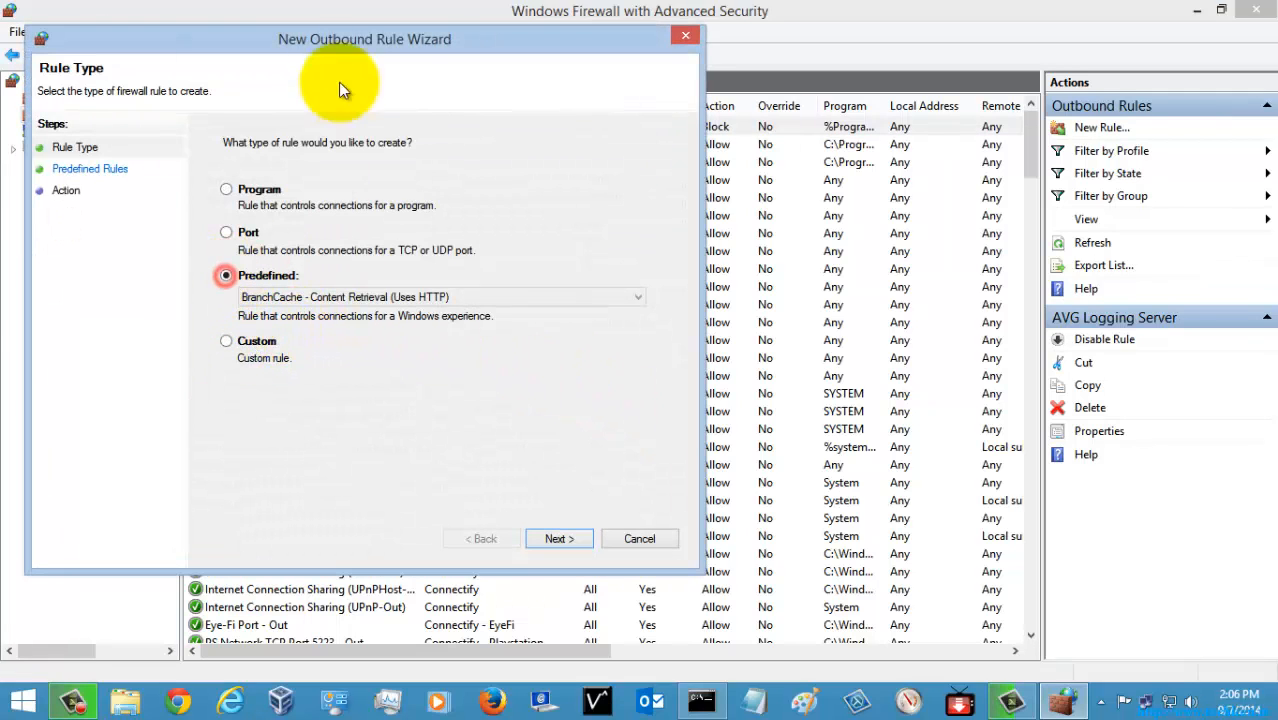
{"action": "left_click_drag", "start_coordinate": [326, 41], "coordinate": [589, 55]}
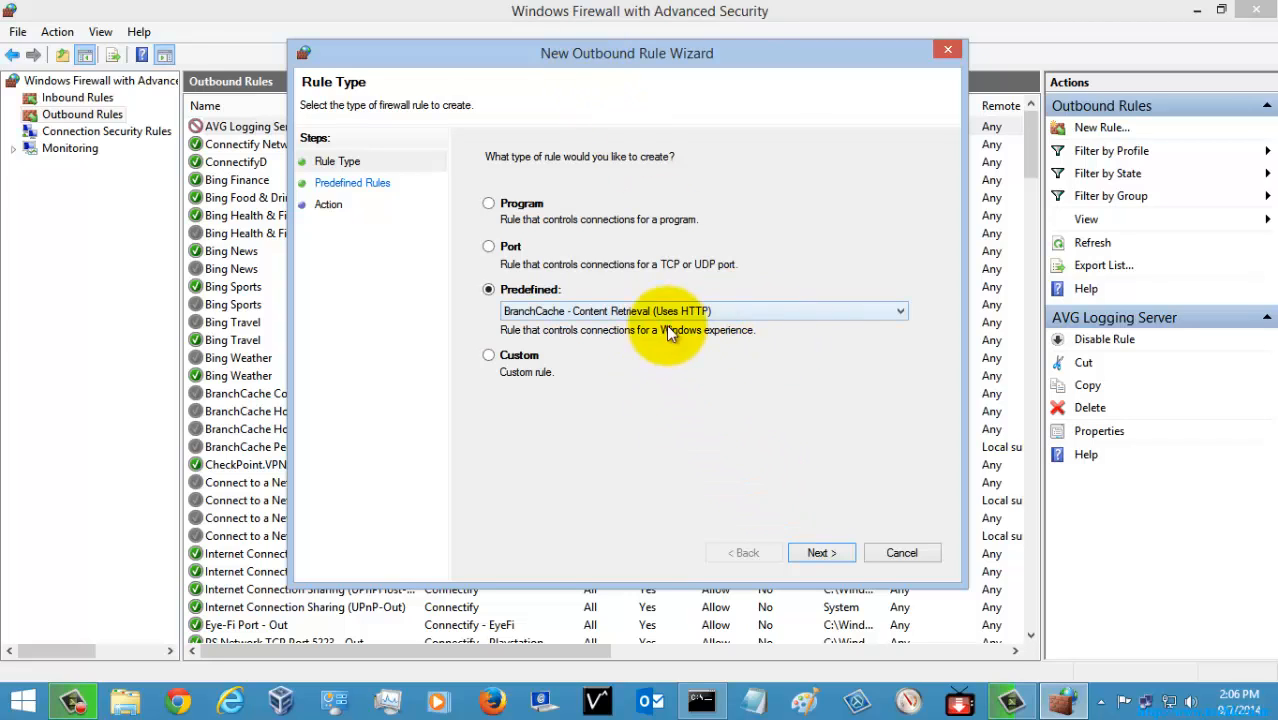
{"action": "left_click", "coordinate": [898, 313]}
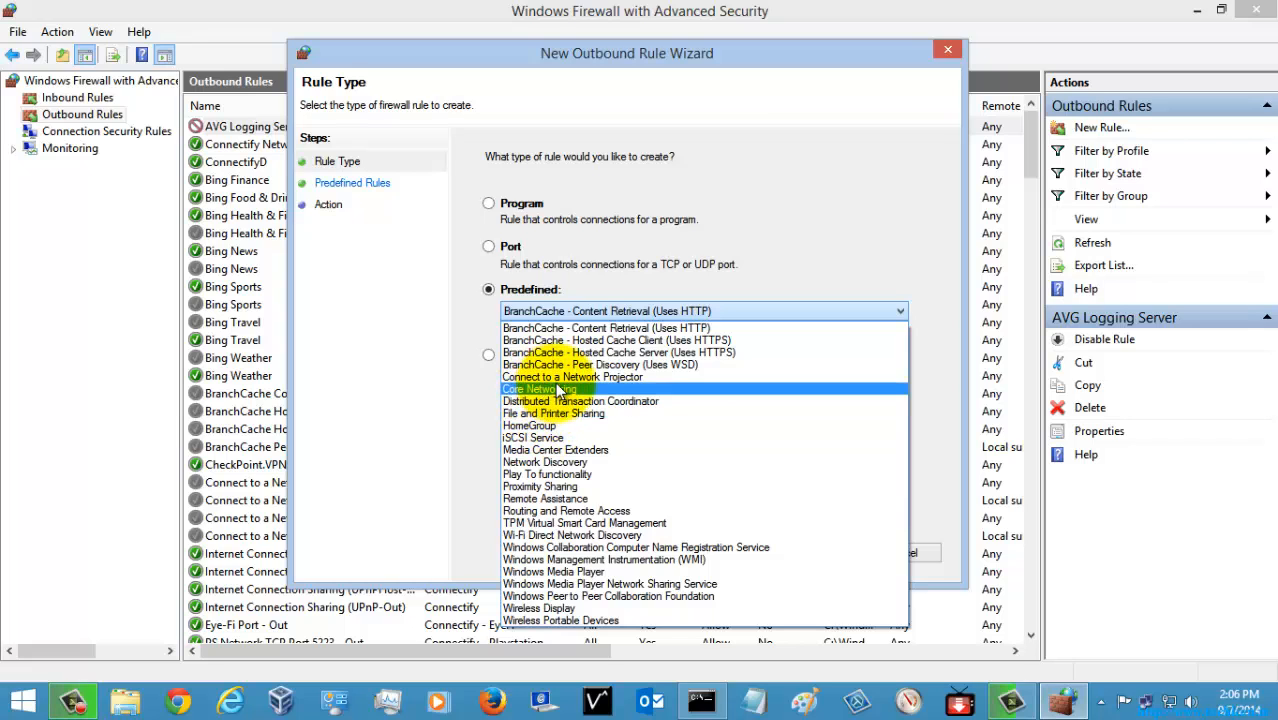
{"action": "left_click", "coordinate": [595, 572]}
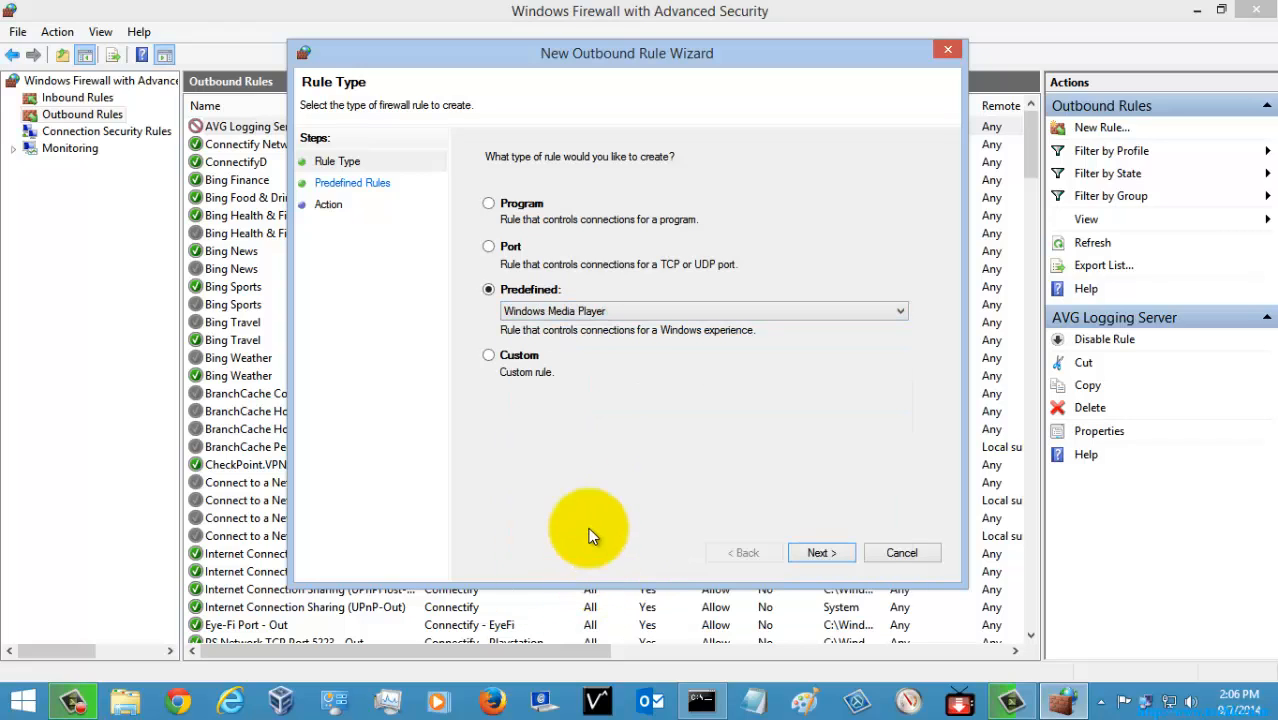
{"action": "left_click", "coordinate": [820, 553]}
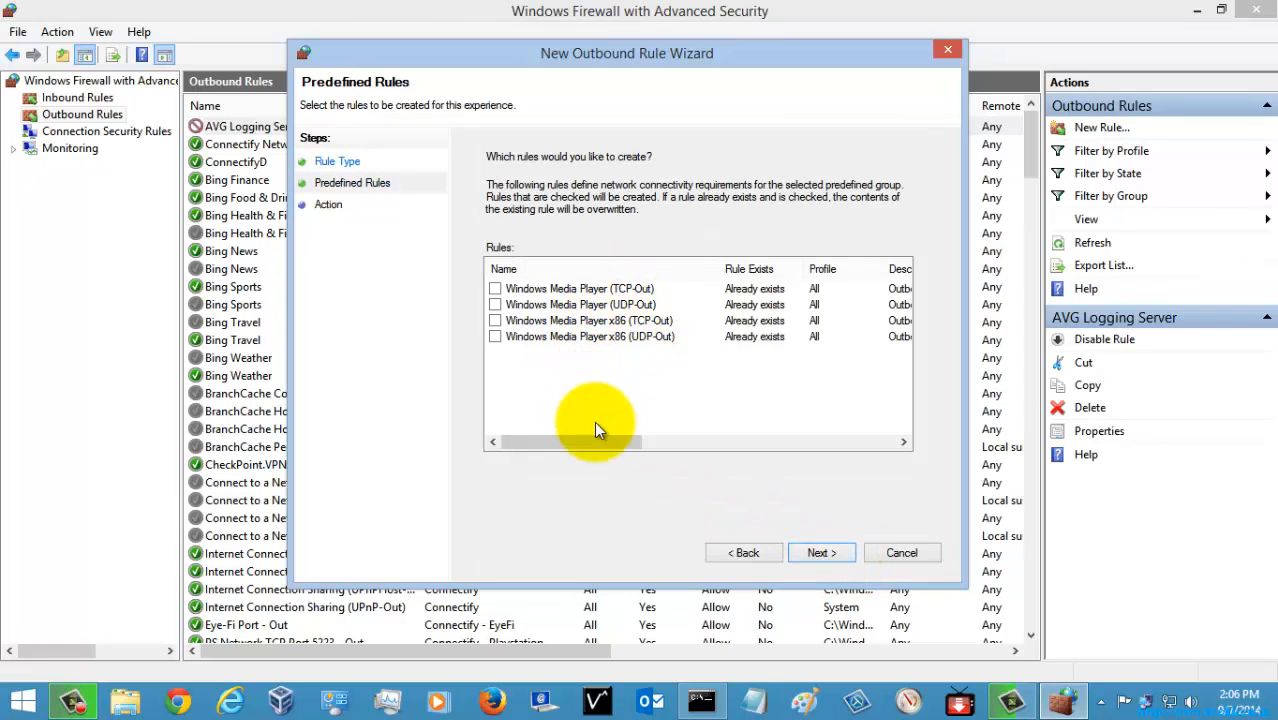
Include all four Windows Media Player TCP-Out and UDP-Out rules, including x86, and create them with Block the connection
{"action": "mouse_move", "coordinate": [595, 441]}
{"action": "left_mouse_down"}
{"action": "mouse_move", "coordinate": [838, 458]}
{"action": "mouse_move", "coordinate": [604, 448]}
{"action": "left_mouse_up"}
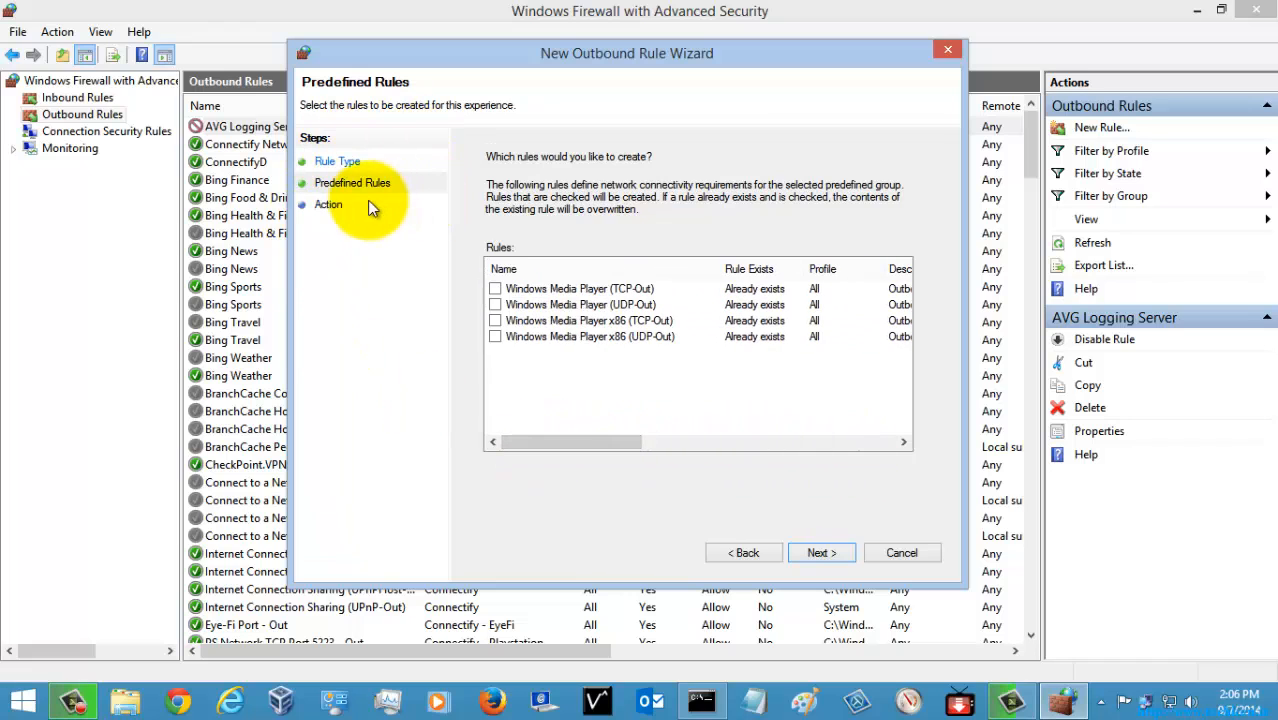
{"action": "left_click", "coordinate": [495, 289]}
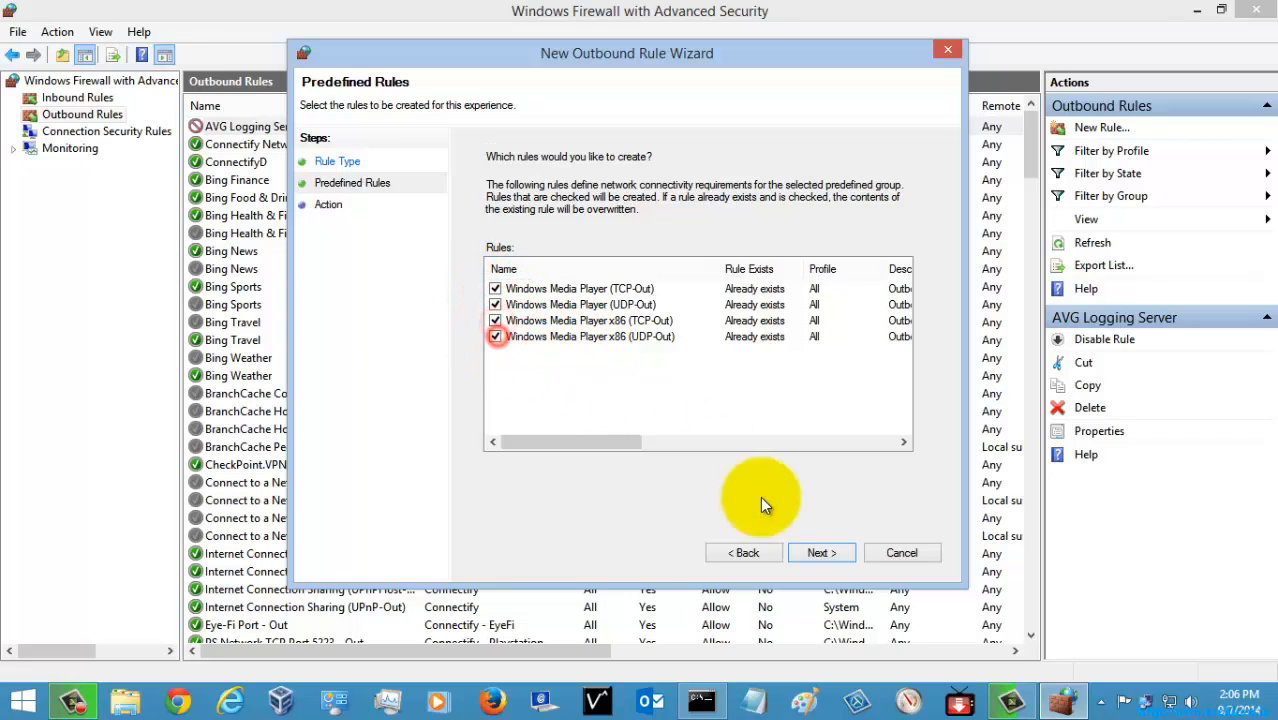
{"action": "left_click", "coordinate": [820, 553]}
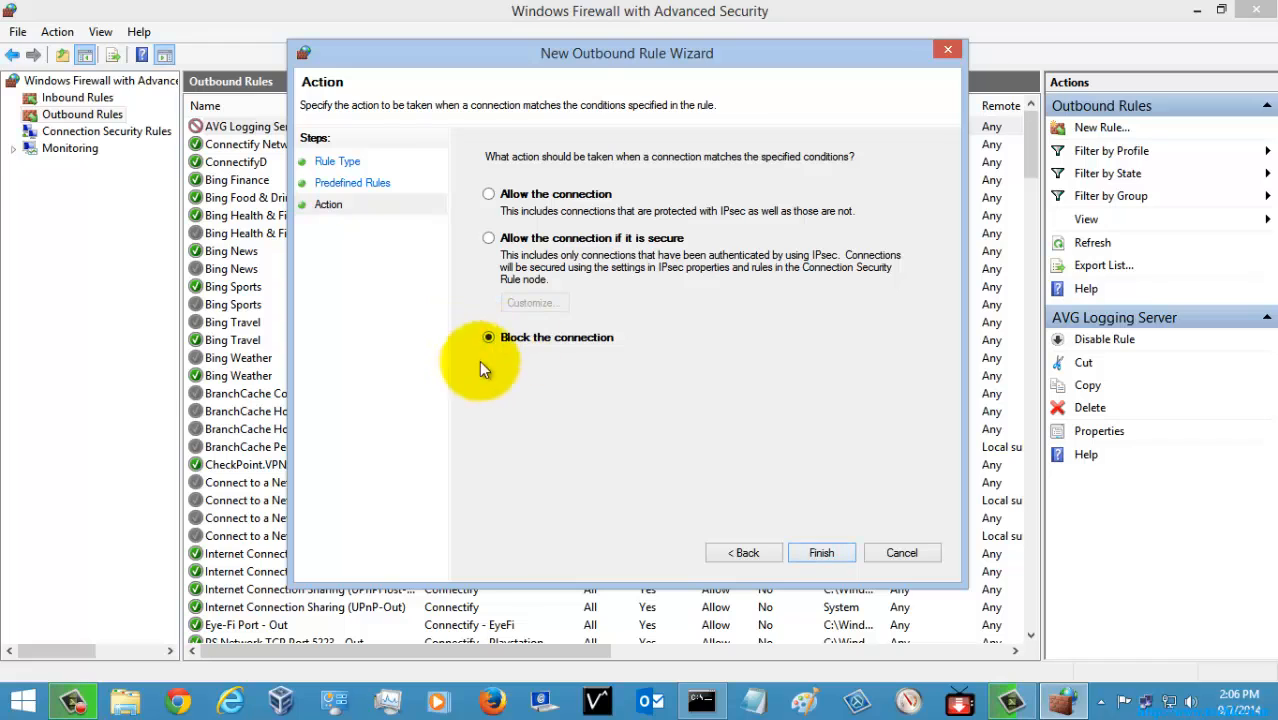
{"action": "left_click", "coordinate": [822, 553]}
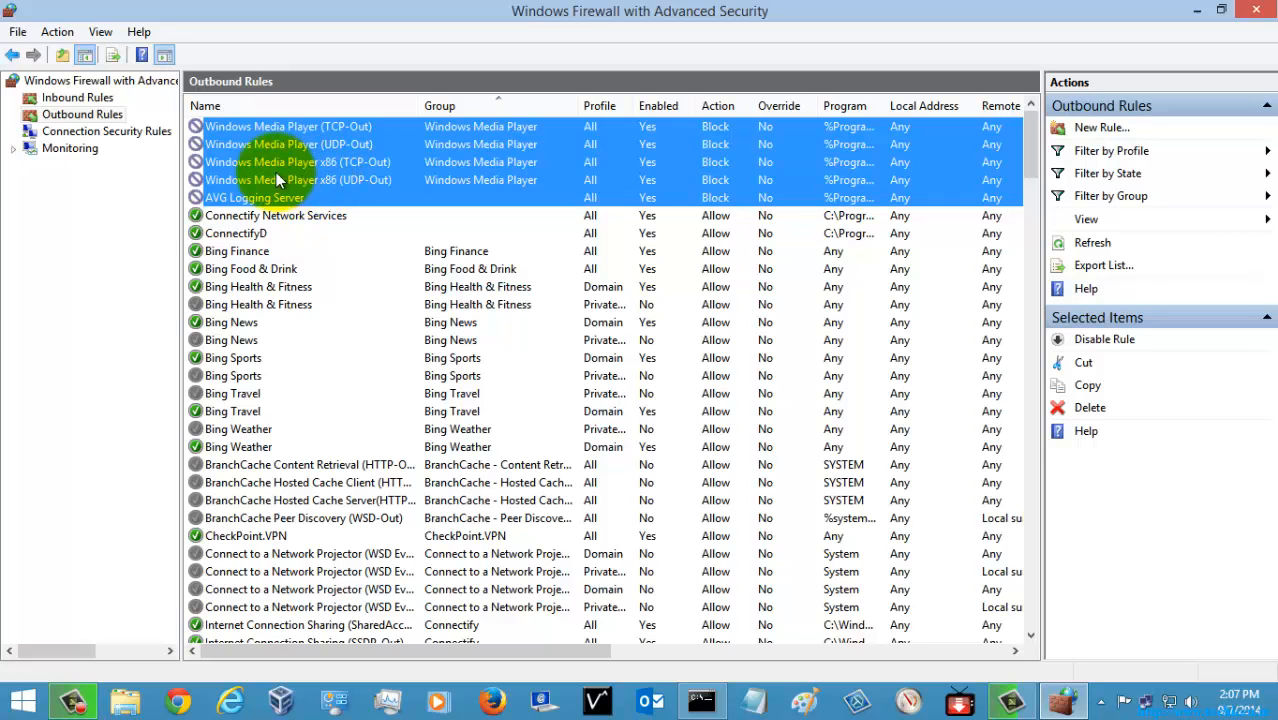
Delete the four Windows Media Player blocking rules from the outbound rules
{"action": "left_click", "coordinate": [84, 98]}
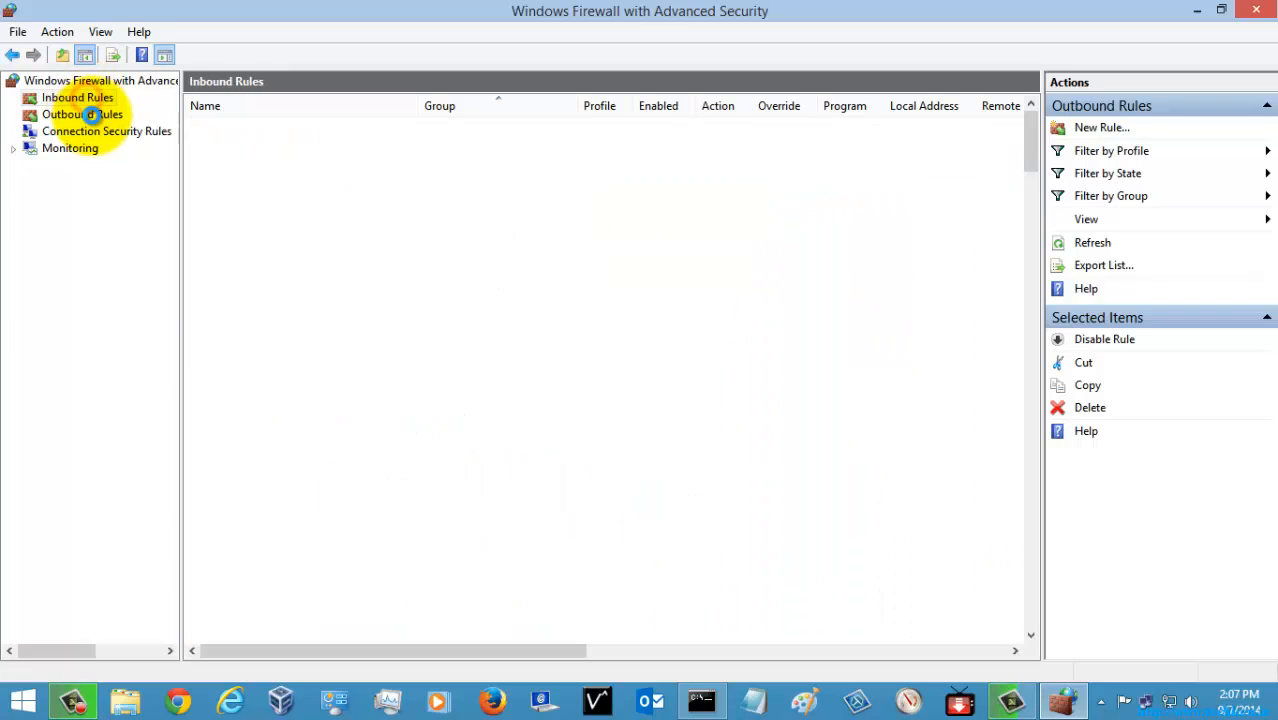
{"action": "left_click", "coordinate": [90, 114]}
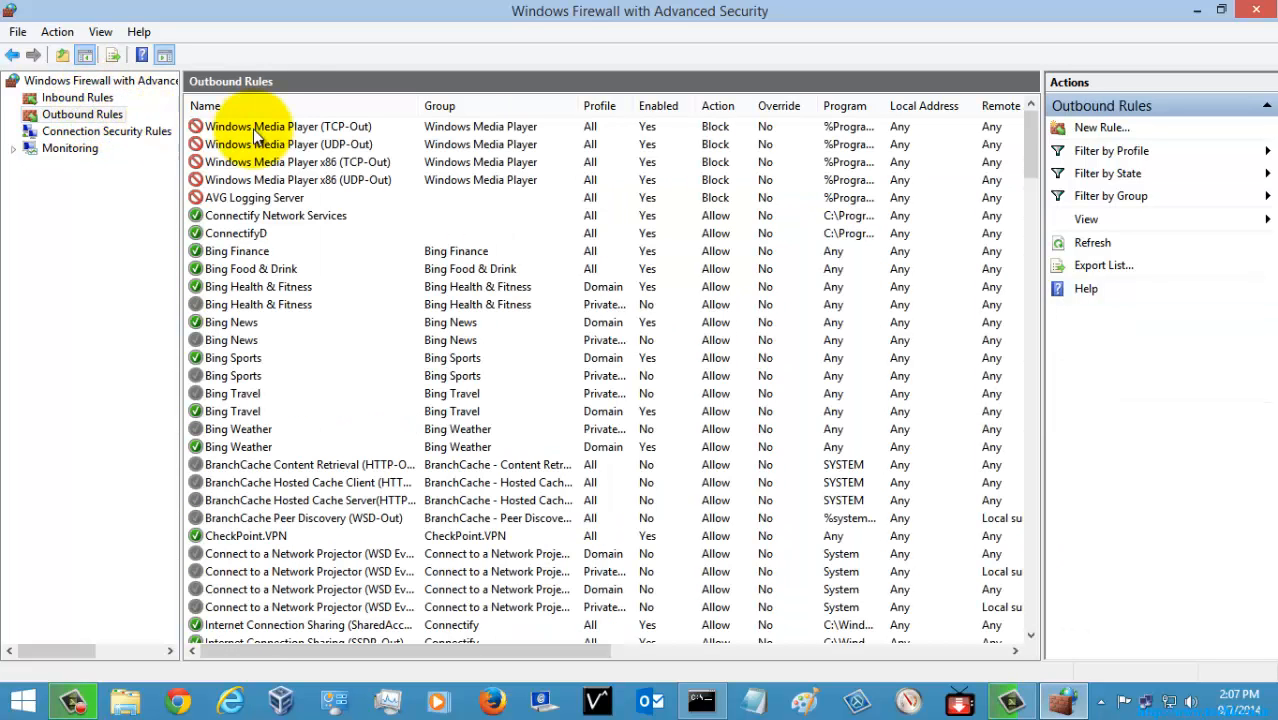
{"action": "left_click", "coordinate": [282, 125]}
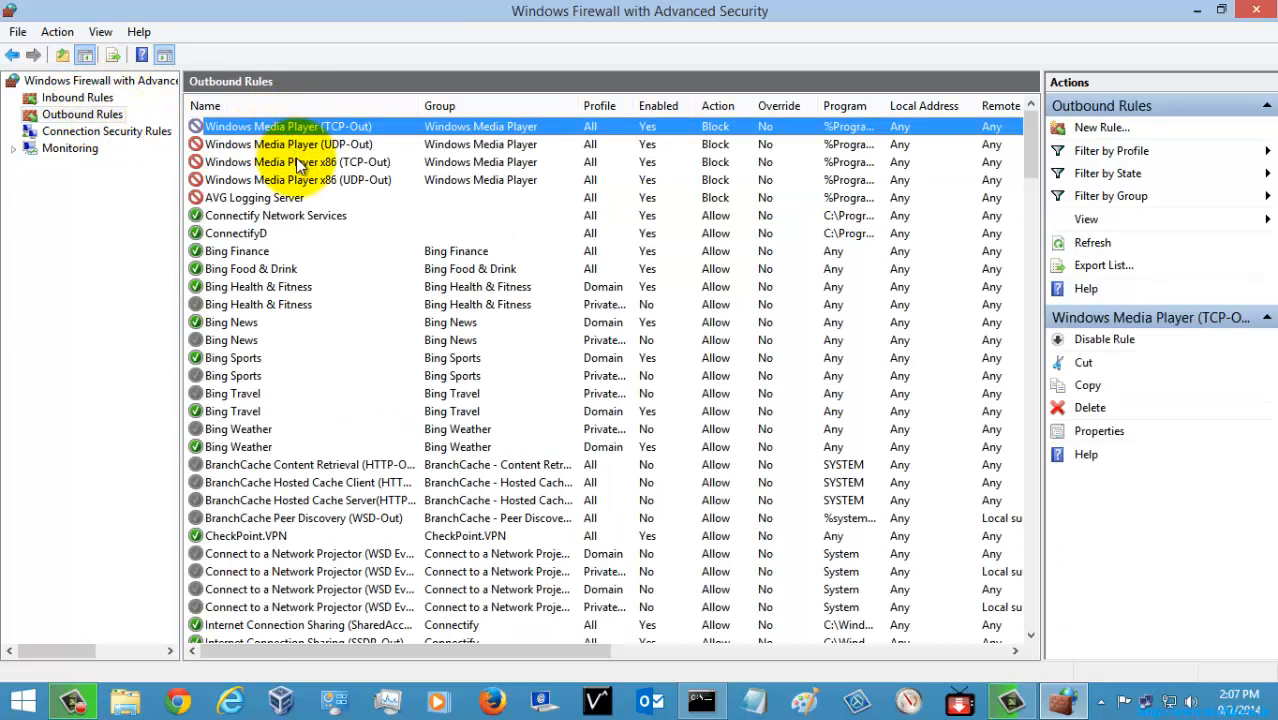
{"action": "left_click", "coordinate": [305, 183], "text": "shift"}
{"action": "right_click", "coordinate": [334, 157]}
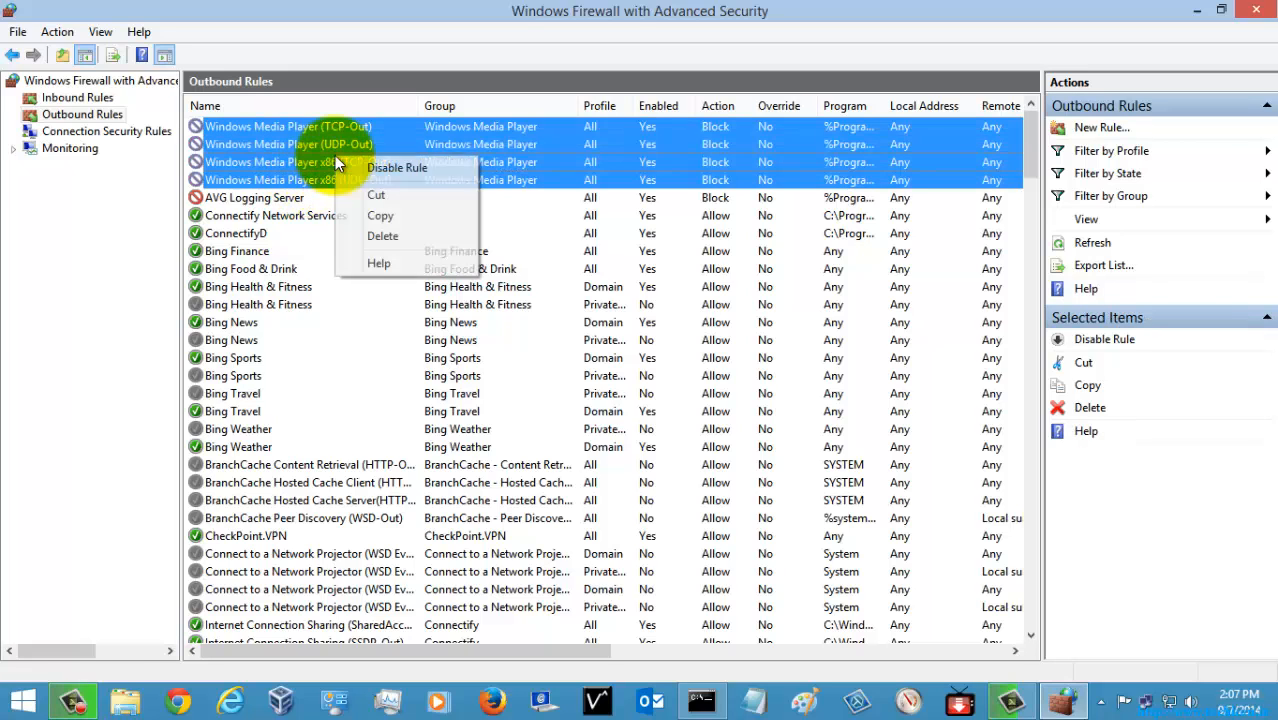
{"action": "left_click", "coordinate": [387, 234]}
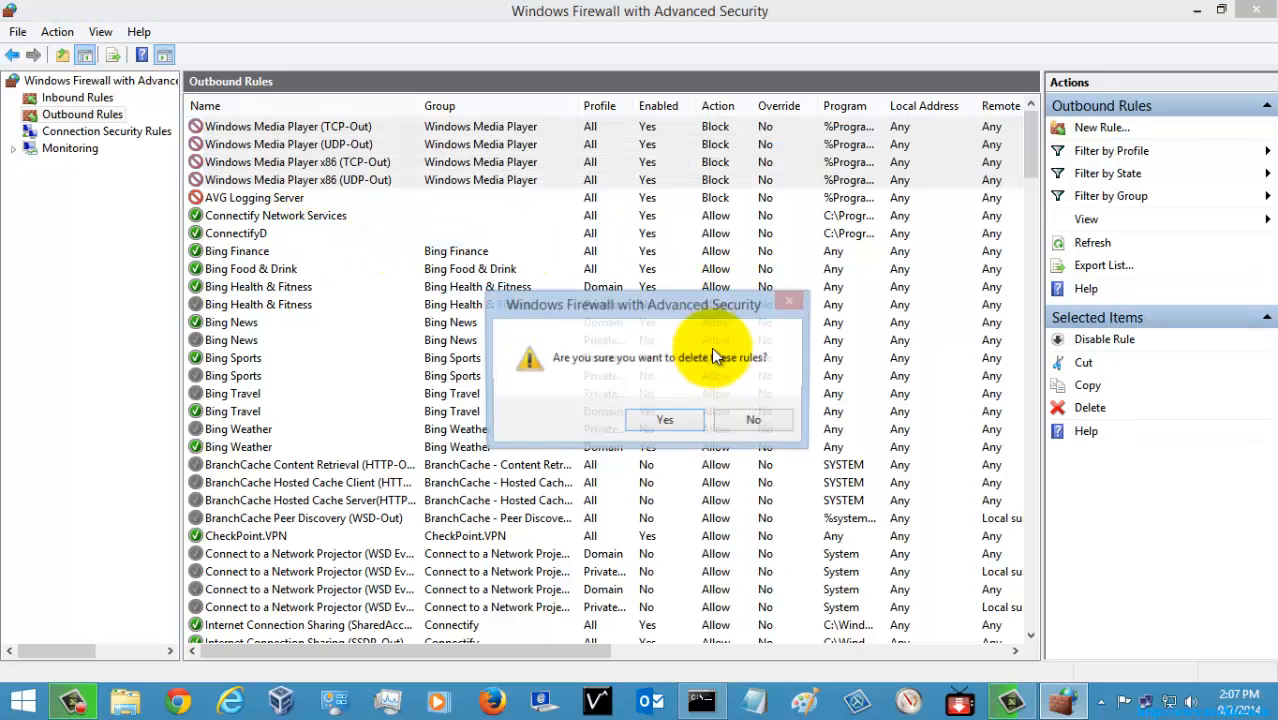
{"action": "left_click", "coordinate": [661, 421]}
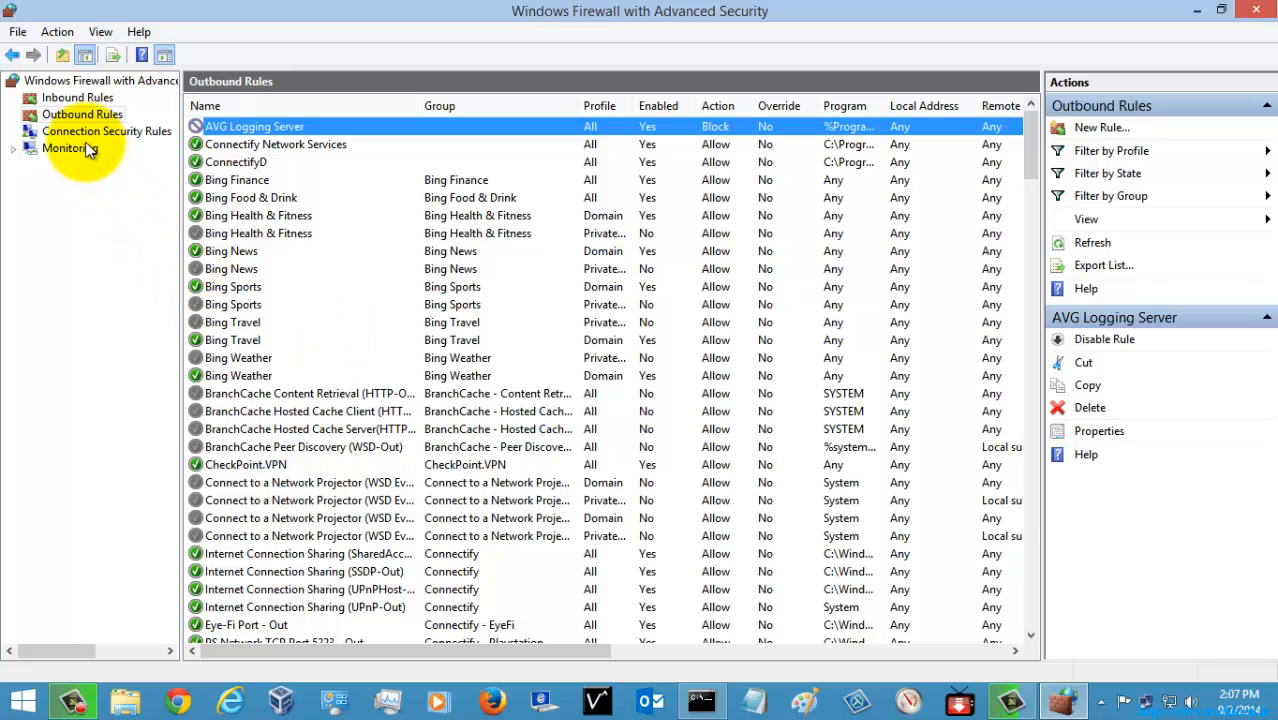
Open the Connection Security Rules
{"action": "key", "text": "Down"}
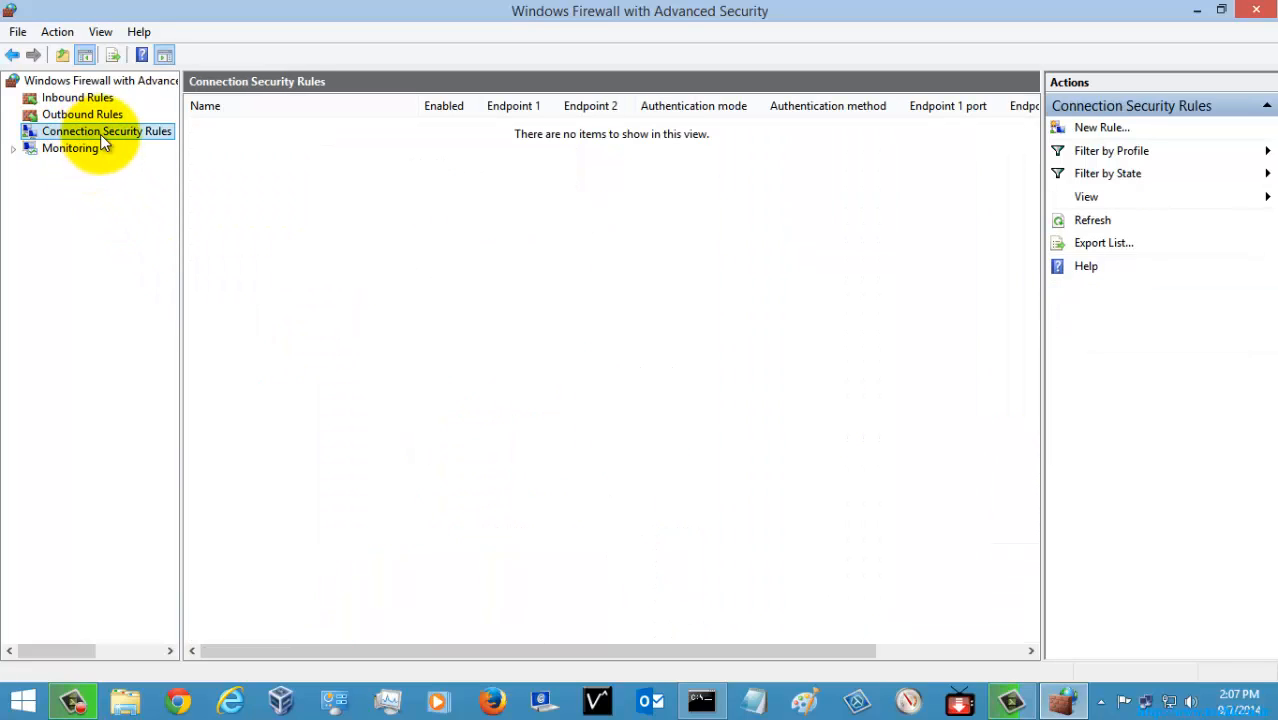